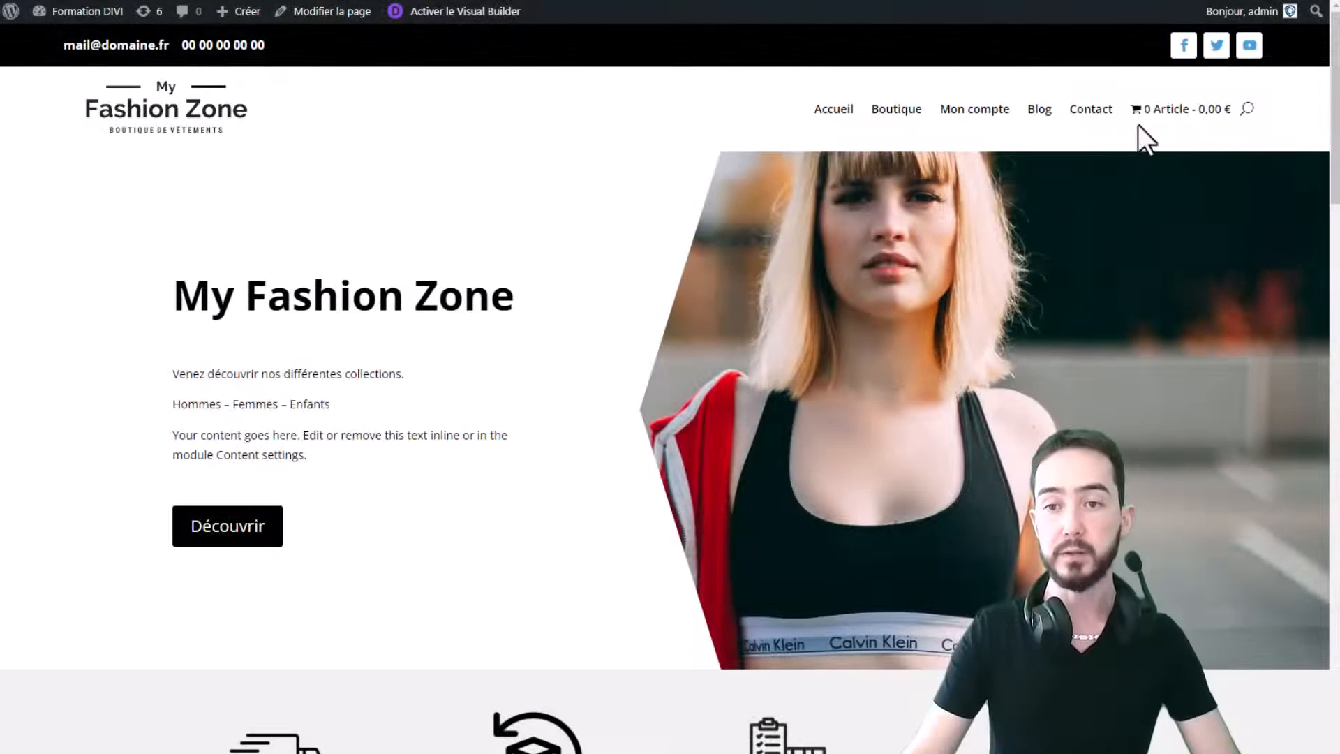
Step: Open the site's Contact page and examine the fields of the two contact forms
click(1100, 114)
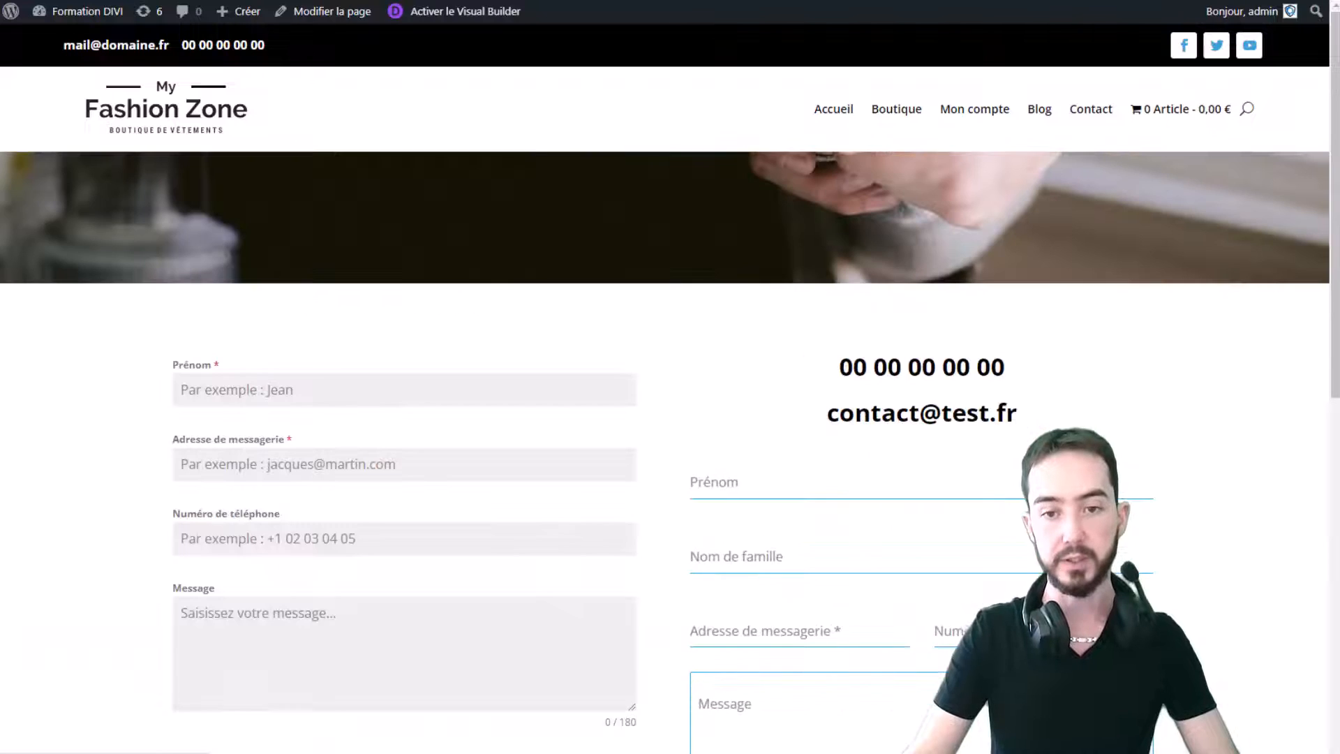
scroll(534, 401, down, 2)
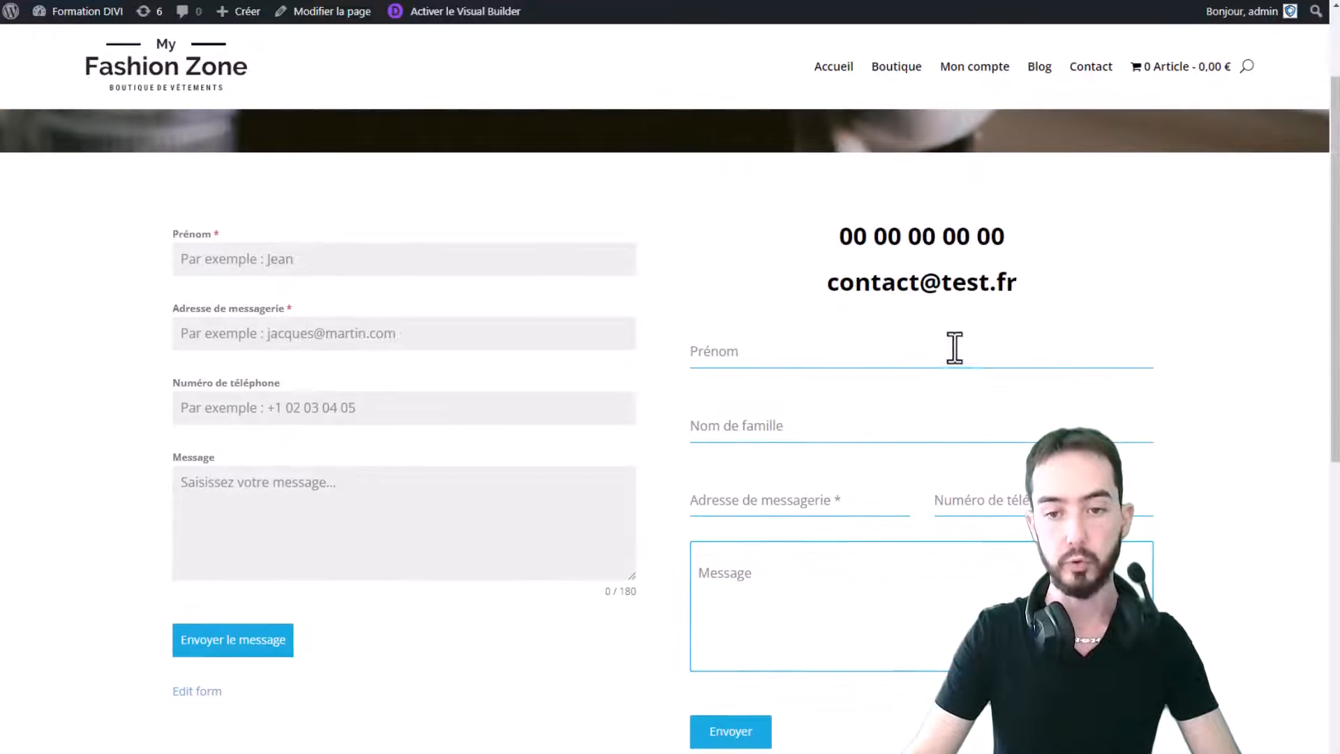
click(885, 346)
click(799, 428)
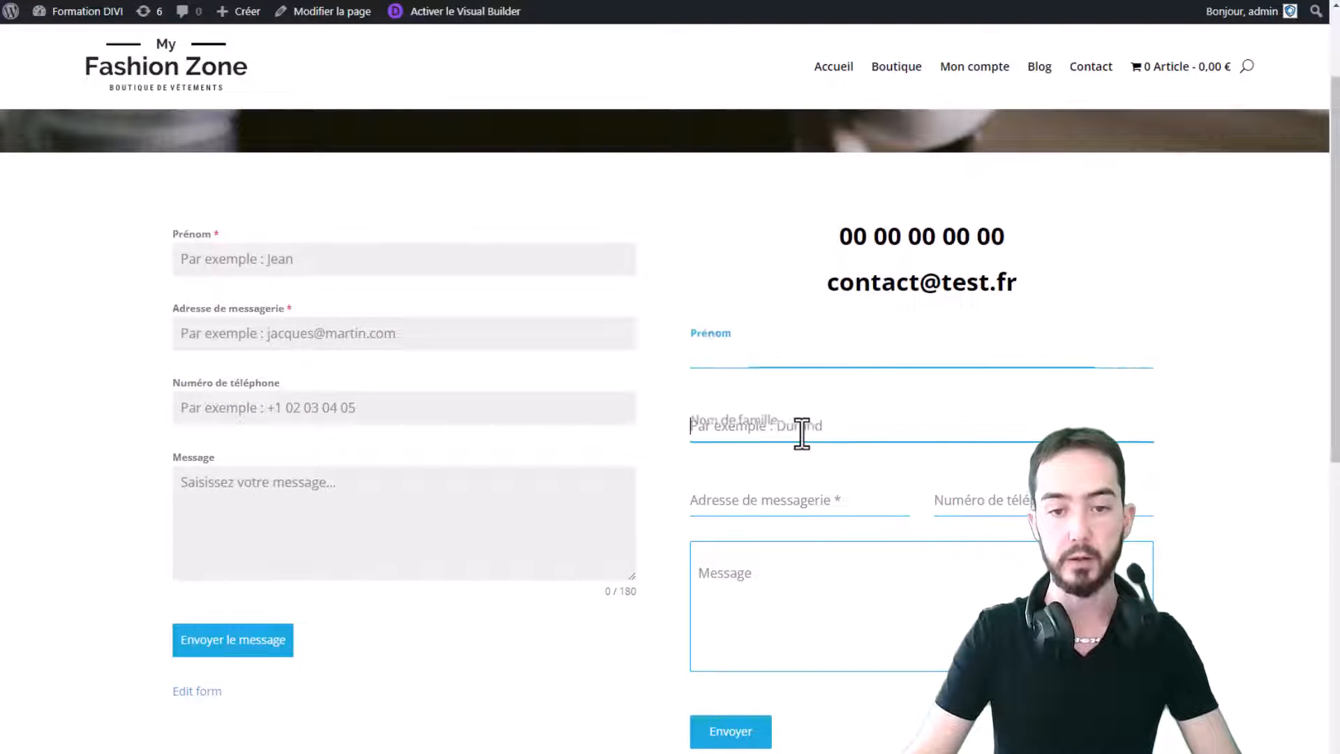
click(793, 504)
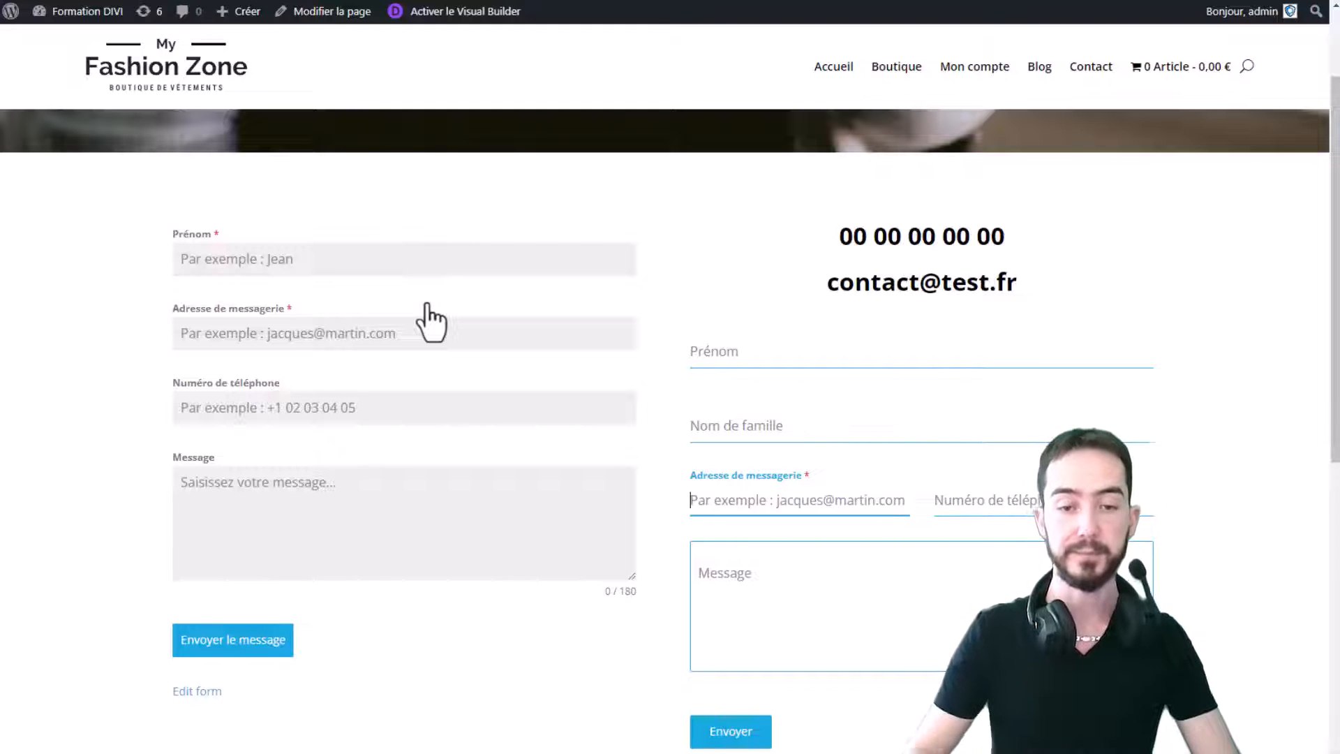
scroll(829, 607, down, 1)
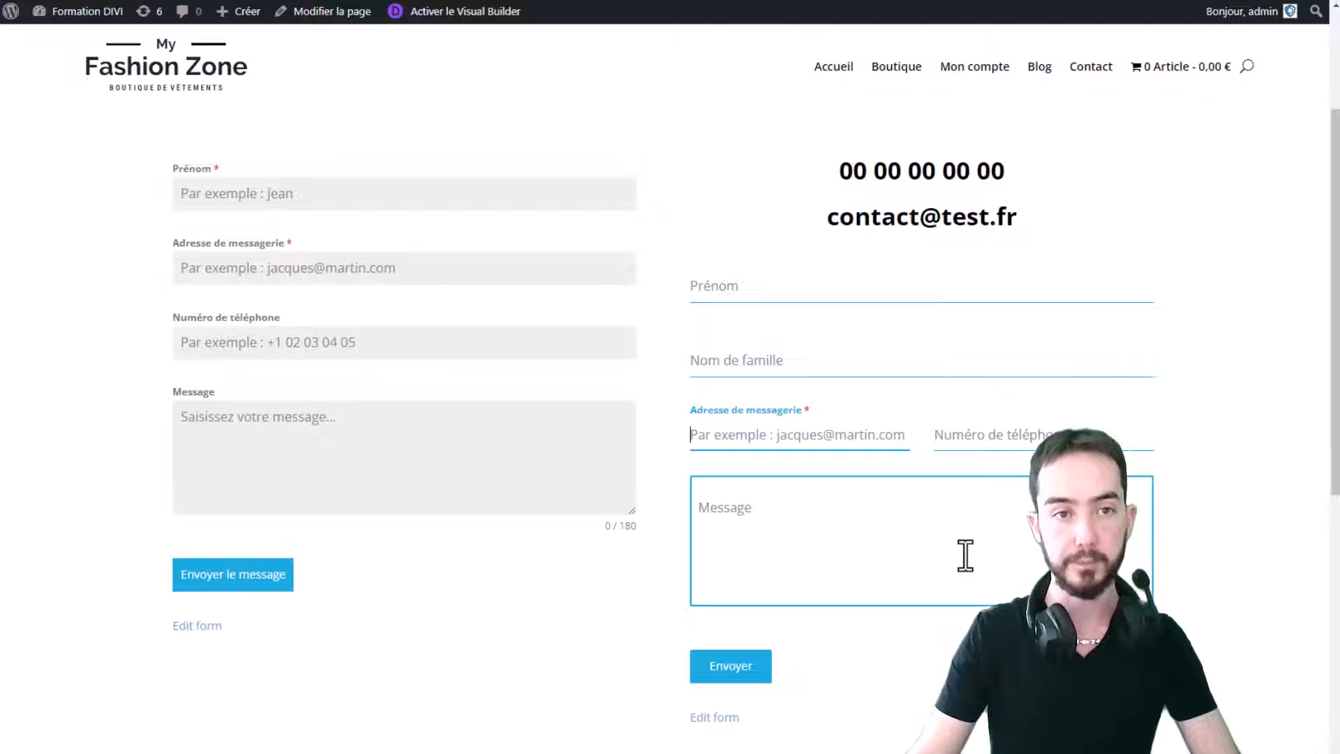
Step: Open the CAPTCHA section of the Forminator settings in the site's WordPress administration
mouse_move(77, 12)
click(70, 35)
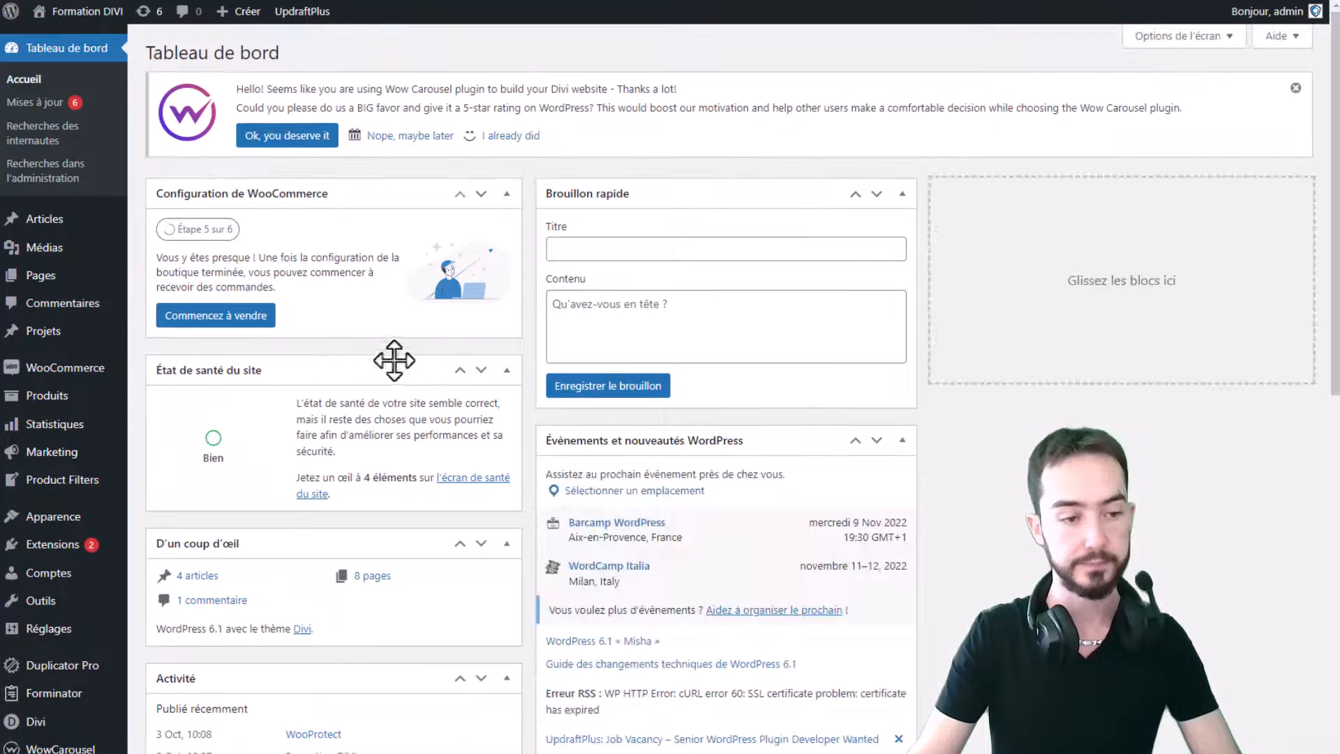
scroll(84, 426, down, 2)
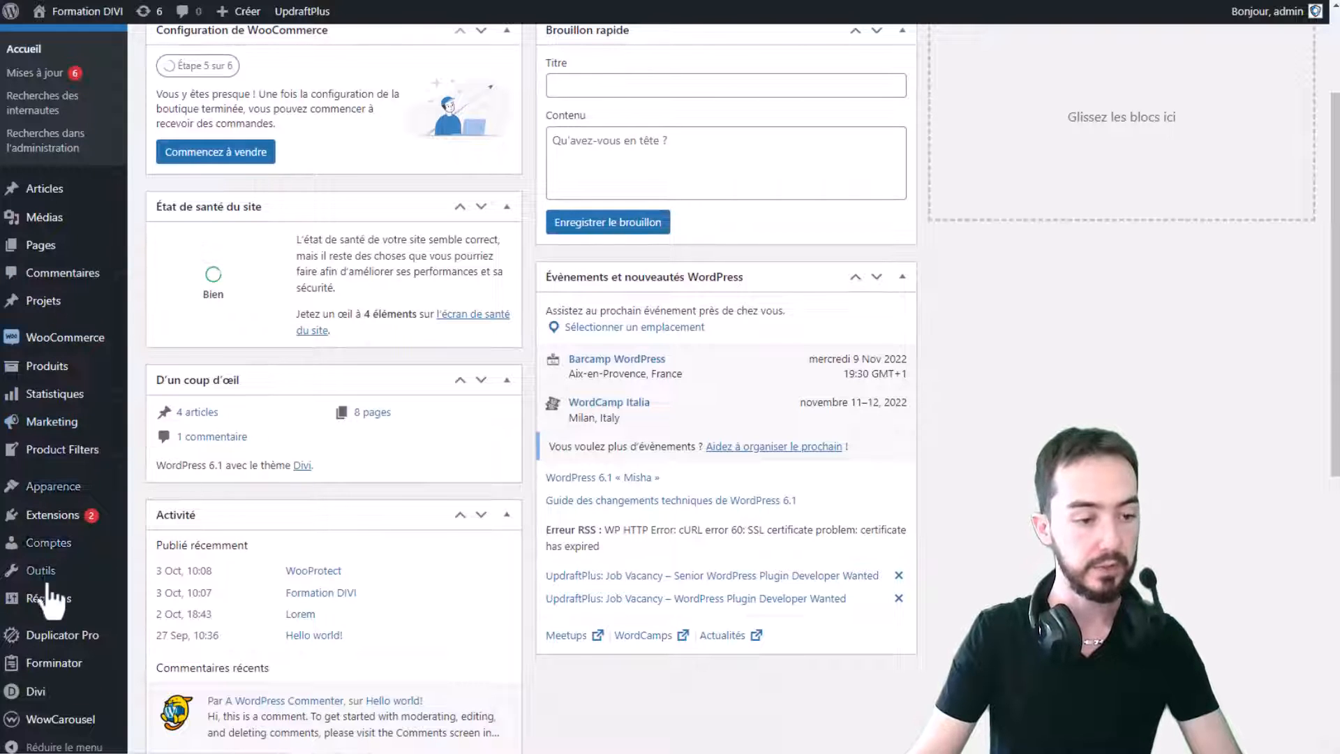
mouse_move(43, 664)
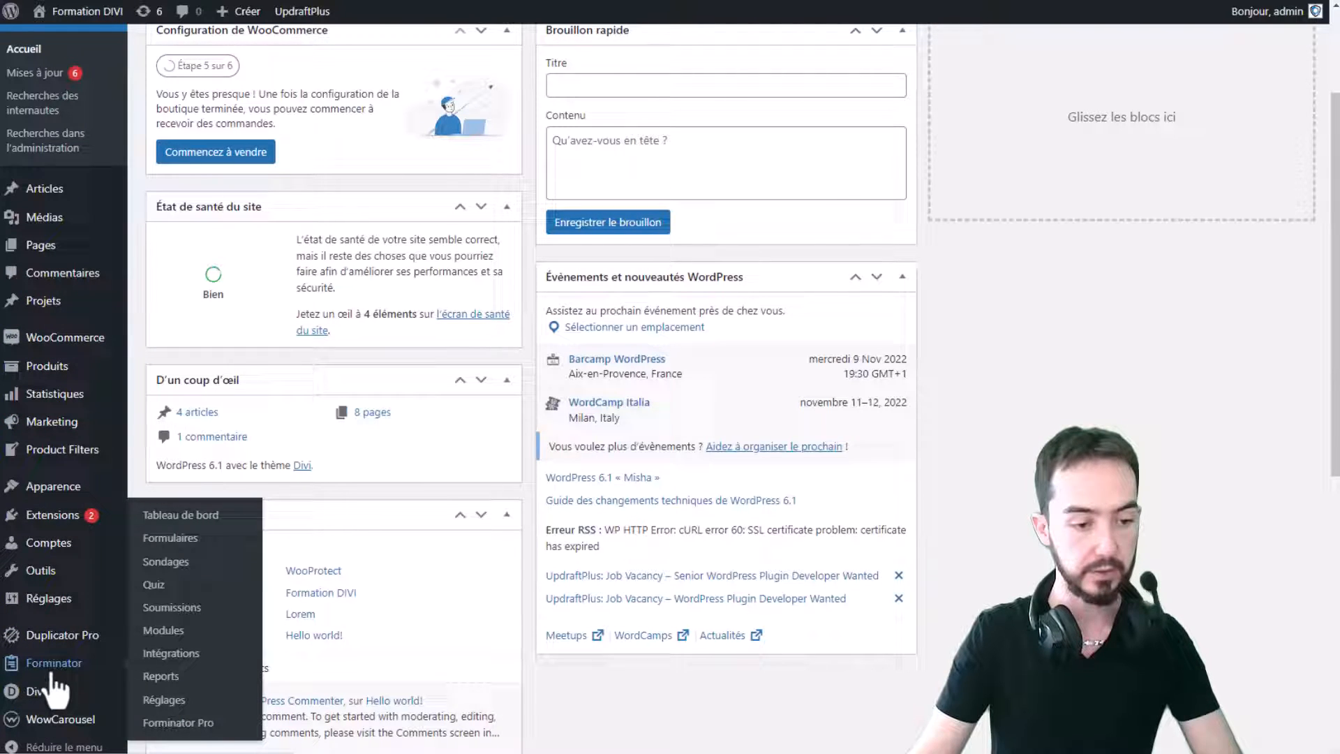
click(166, 702)
scroll(691, 342, down, 1)
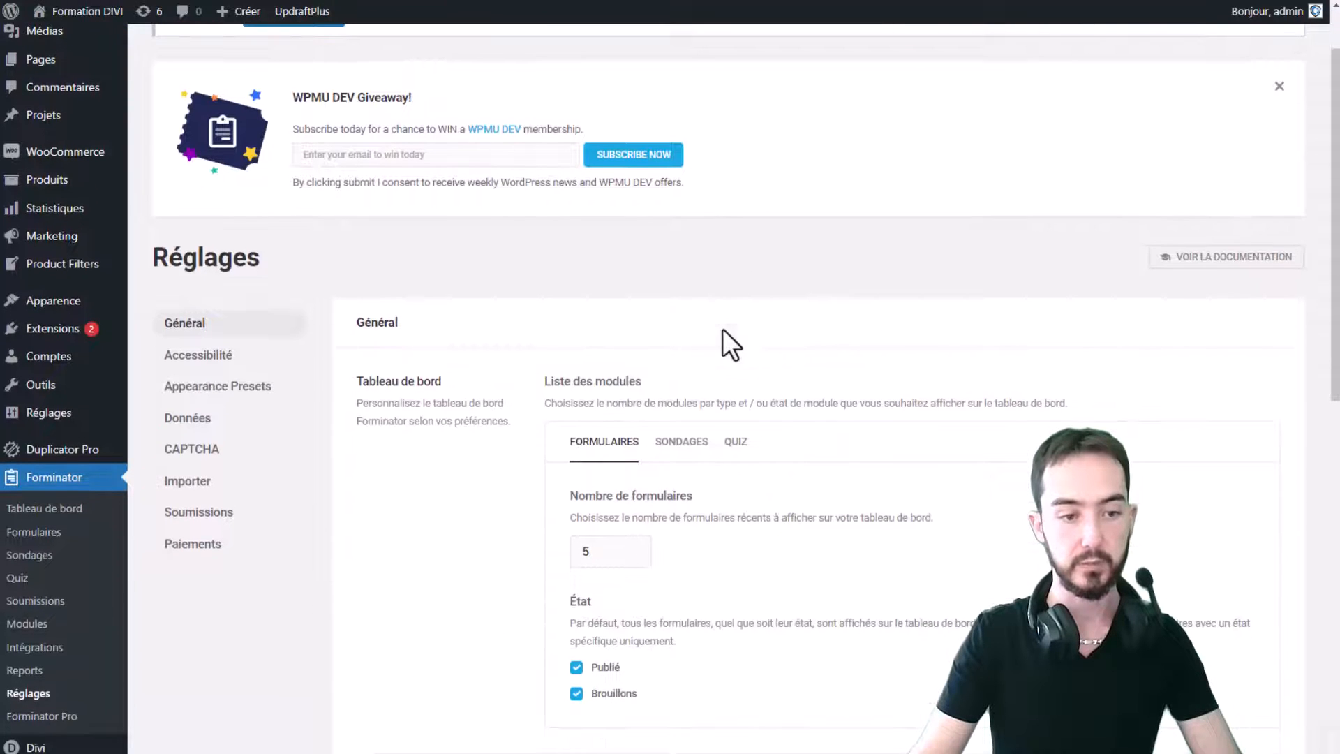
click(207, 452)
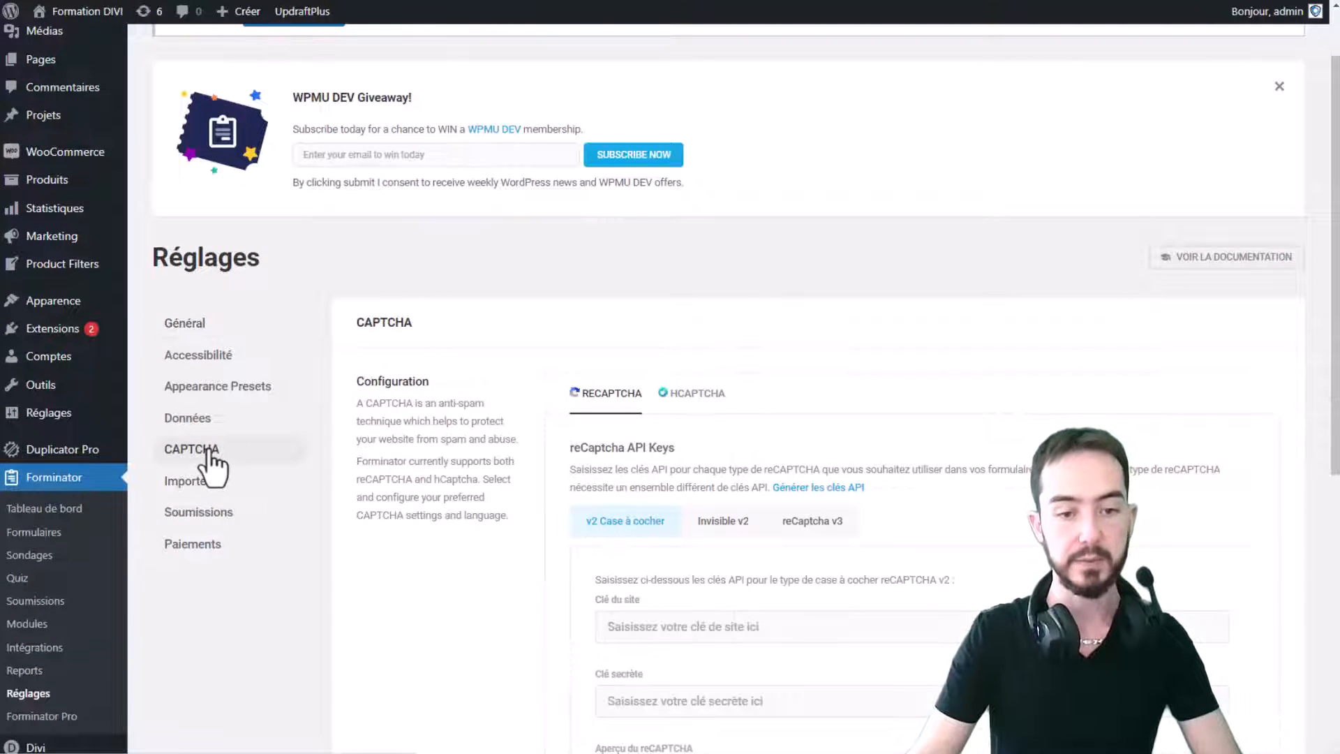
scroll(740, 174, down, 3)
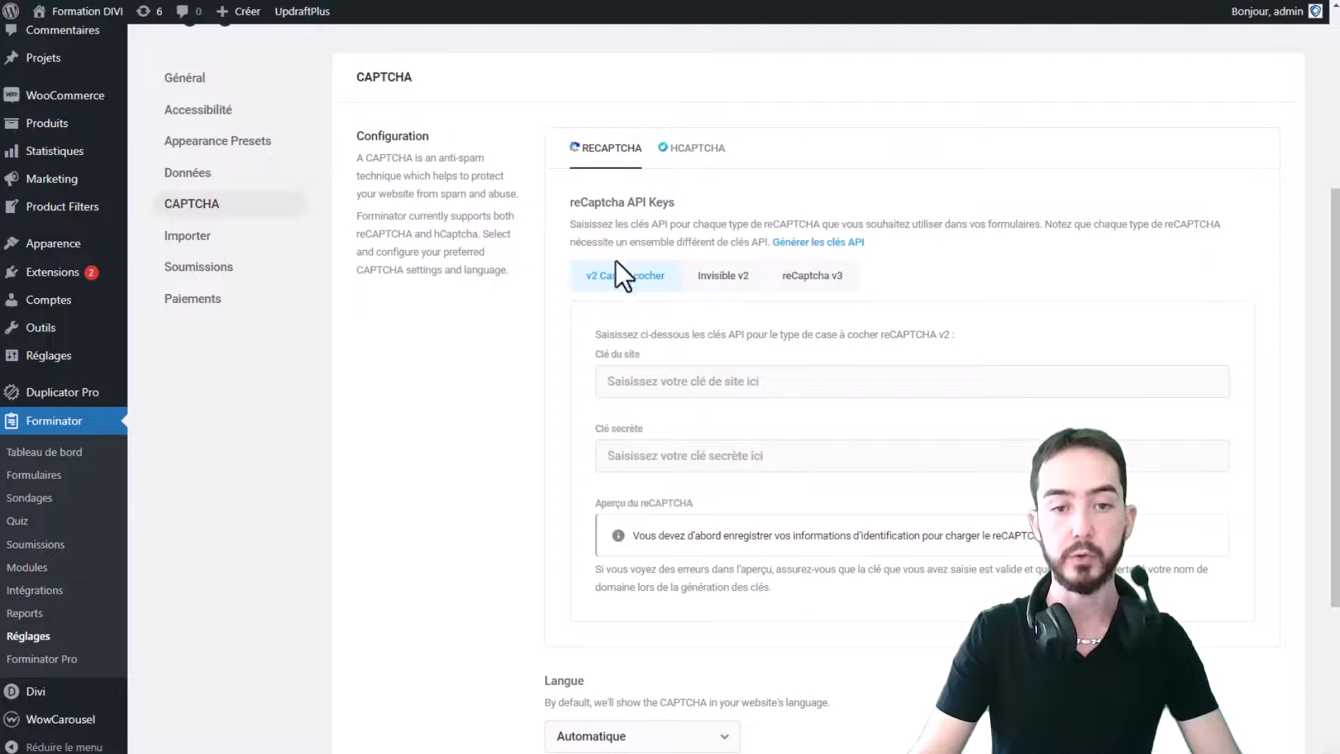
Step: Compare the API key settings for the v2 checkbox, invisible v2 and v3 reCAPTCHA types
click(718, 284)
click(818, 279)
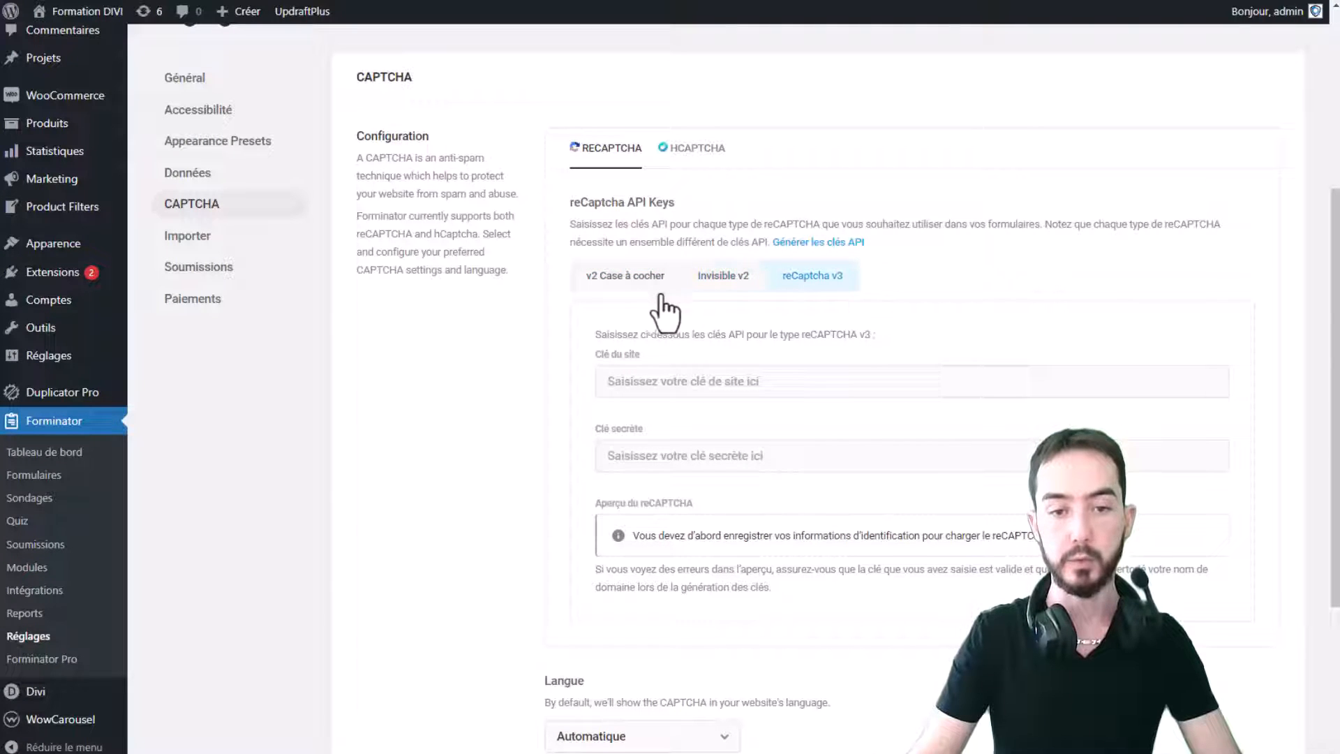
click(641, 283)
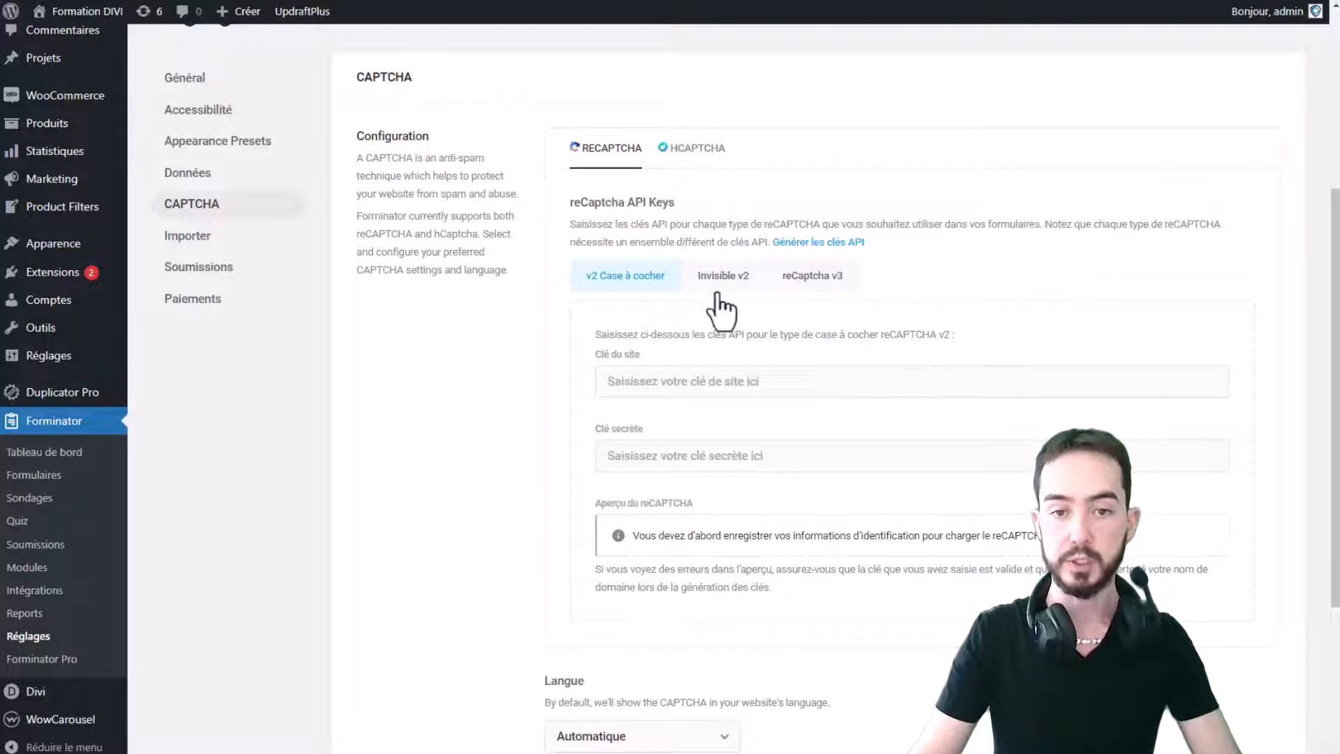
click(723, 285)
click(846, 286)
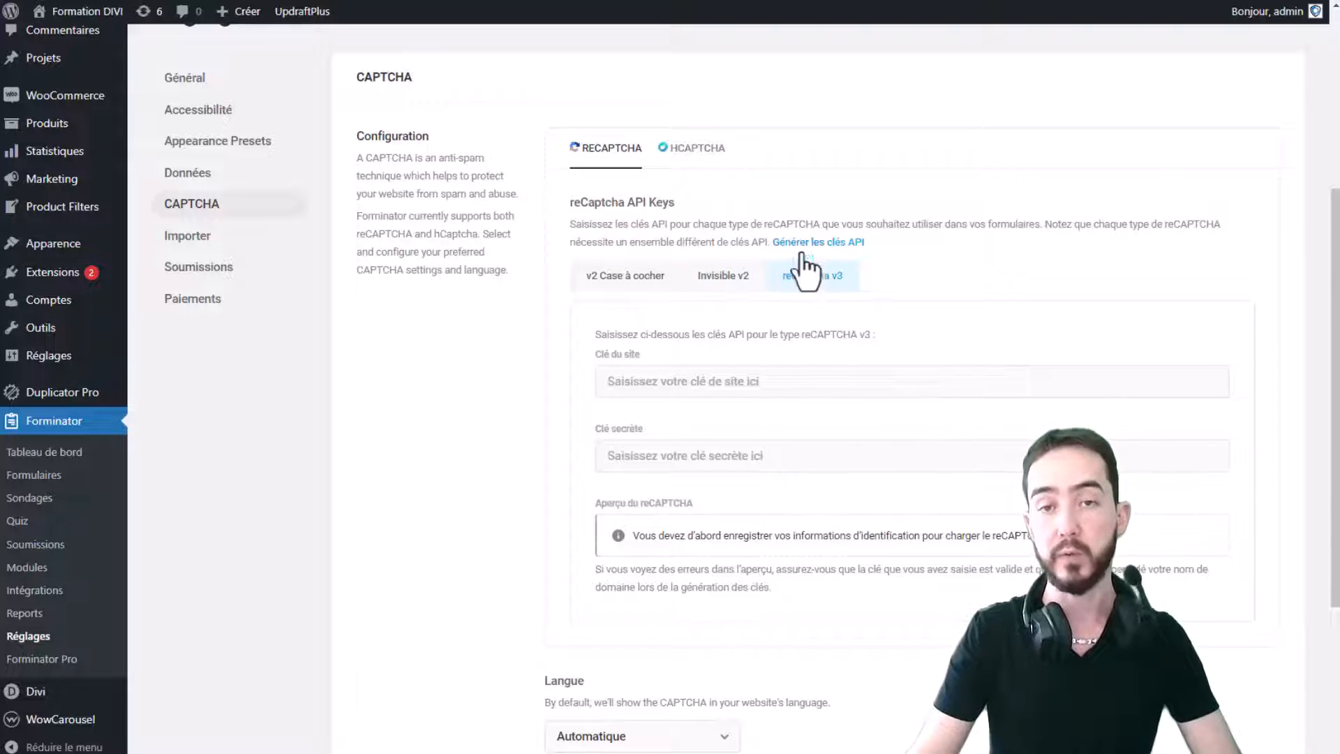
click(615, 287)
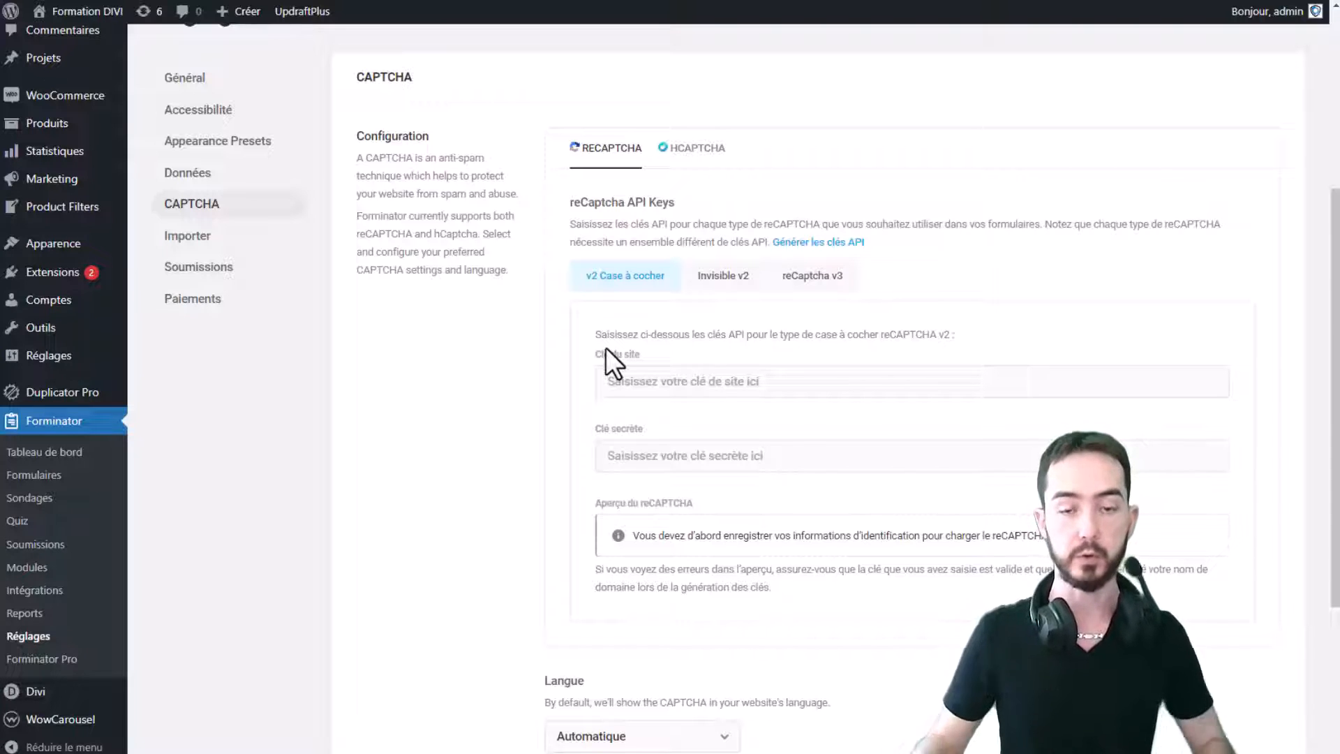
Step: Choose the reCaptcha v3 key settings and go to Google reCAPTCHA's site registration page to generate the keys
click(830, 278)
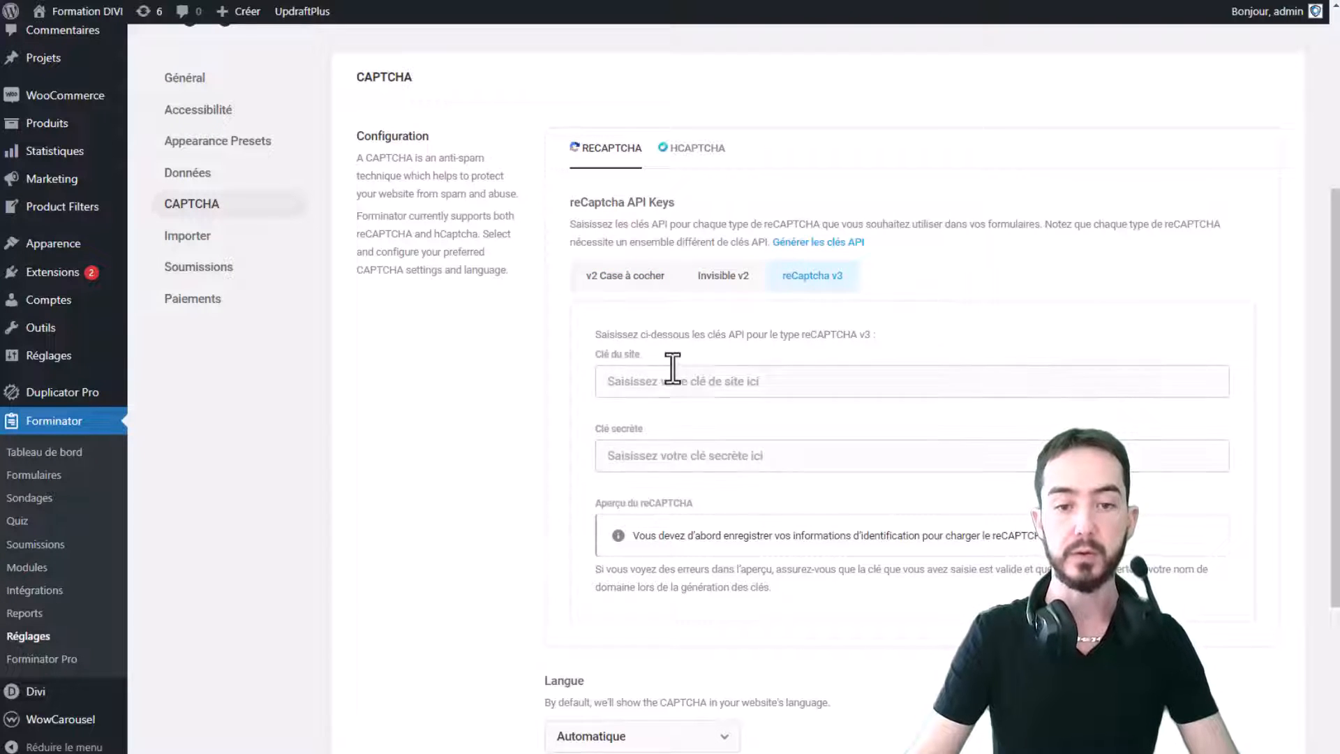
click(629, 382)
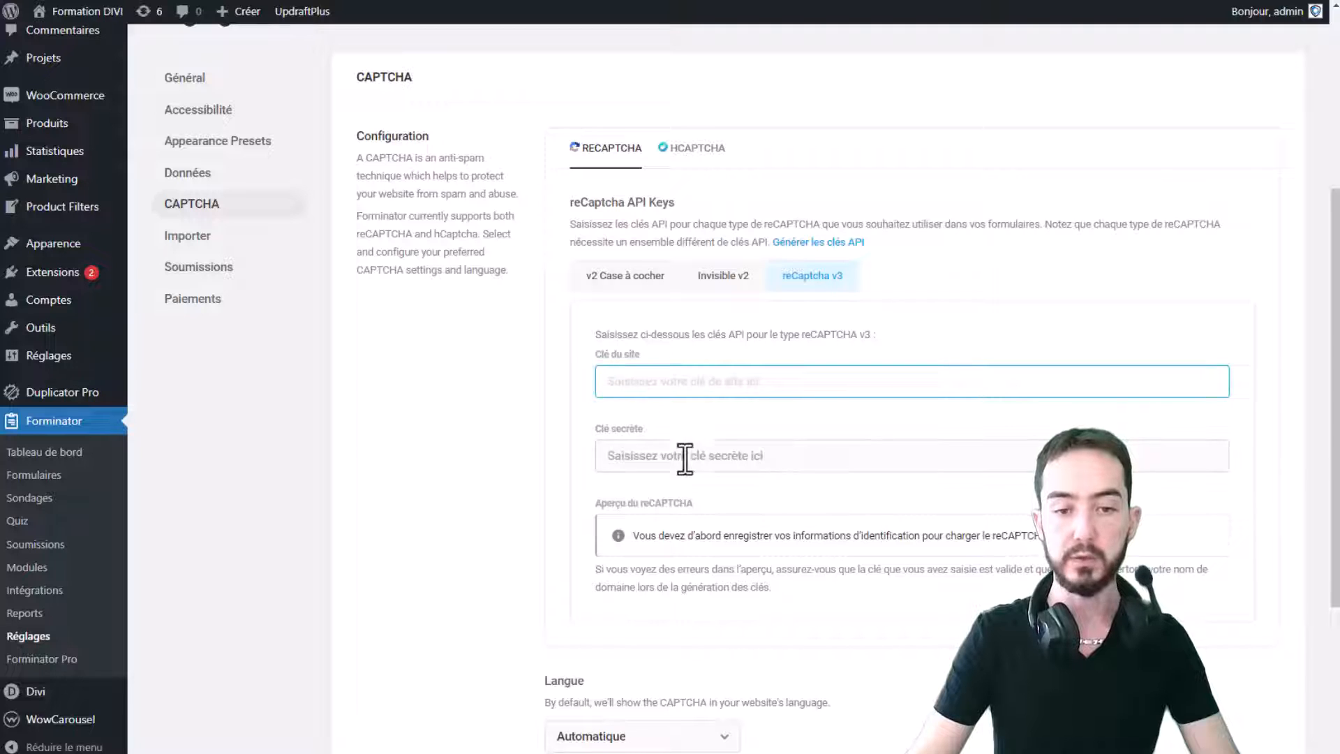
click(796, 453)
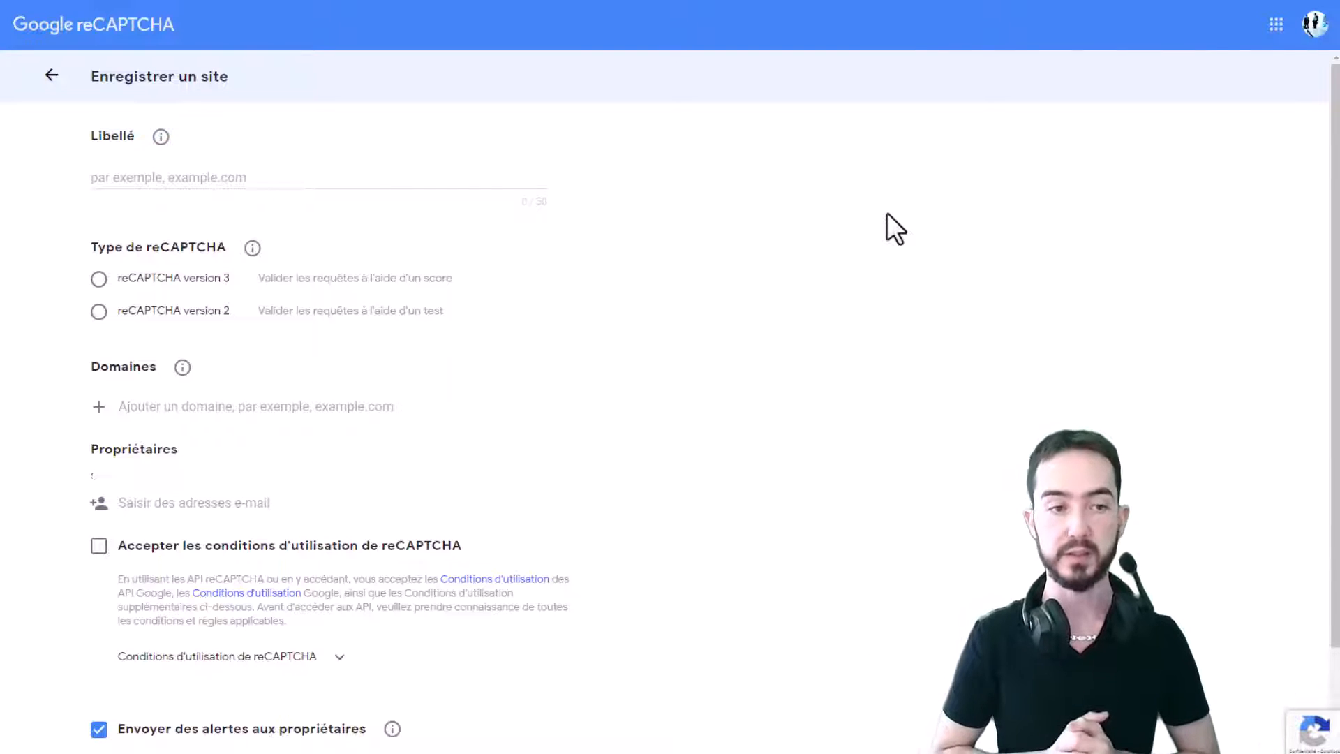
Step: Label the new reCAPTCHA site "Forminator divi" and set its type to reCAPTCHA version 3
click(329, 179)
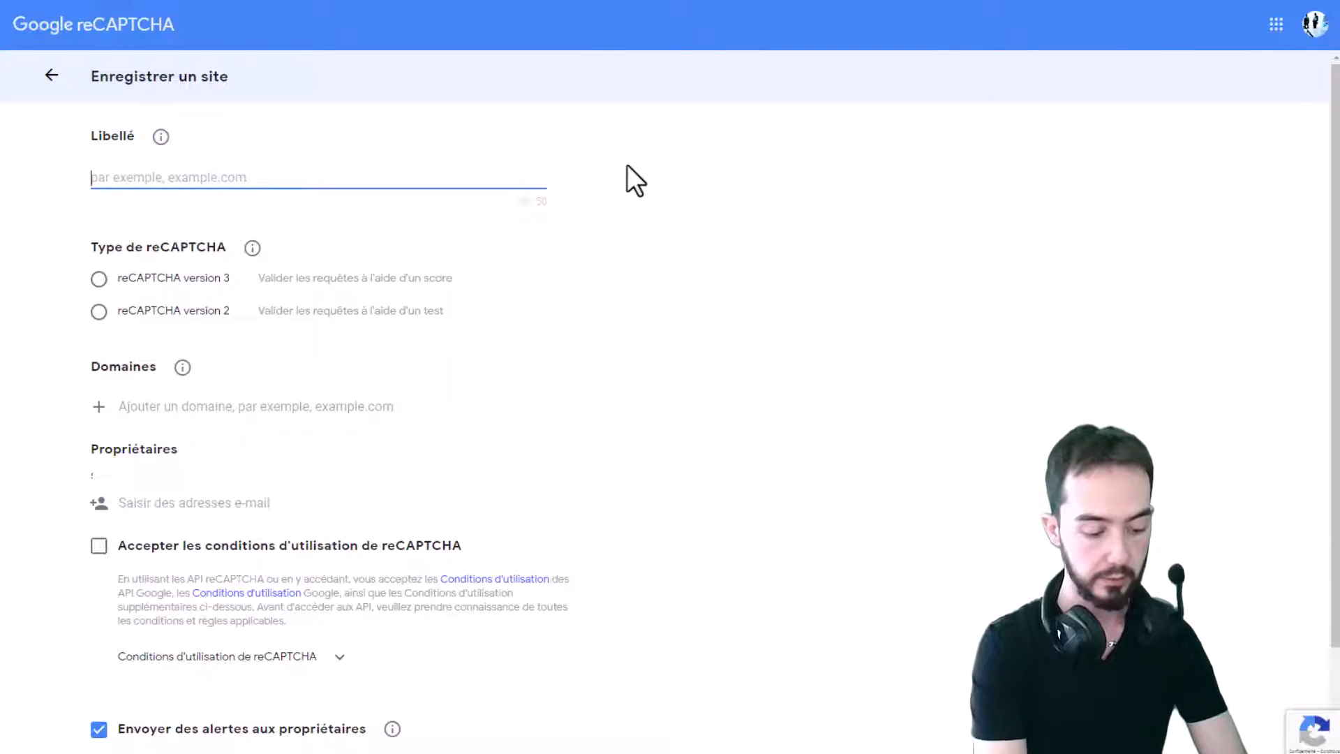
text(Forminator divi)
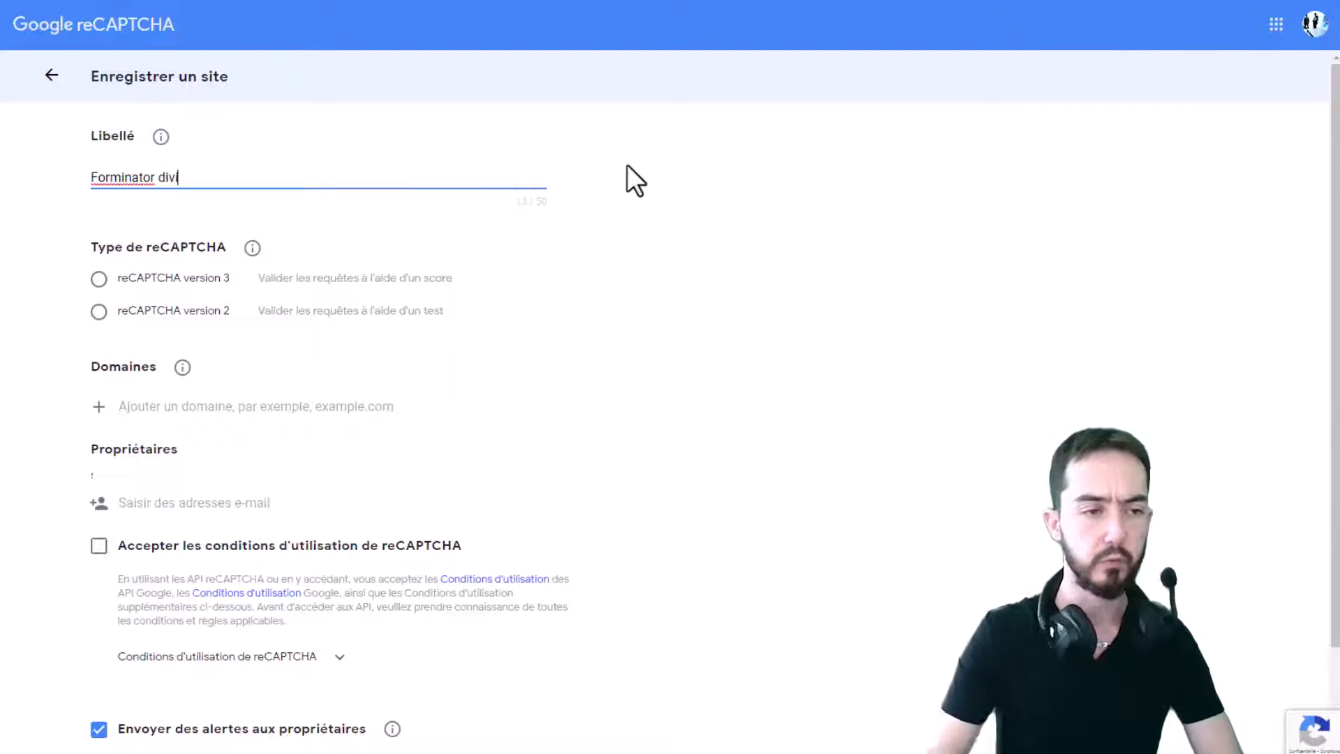
click(165, 279)
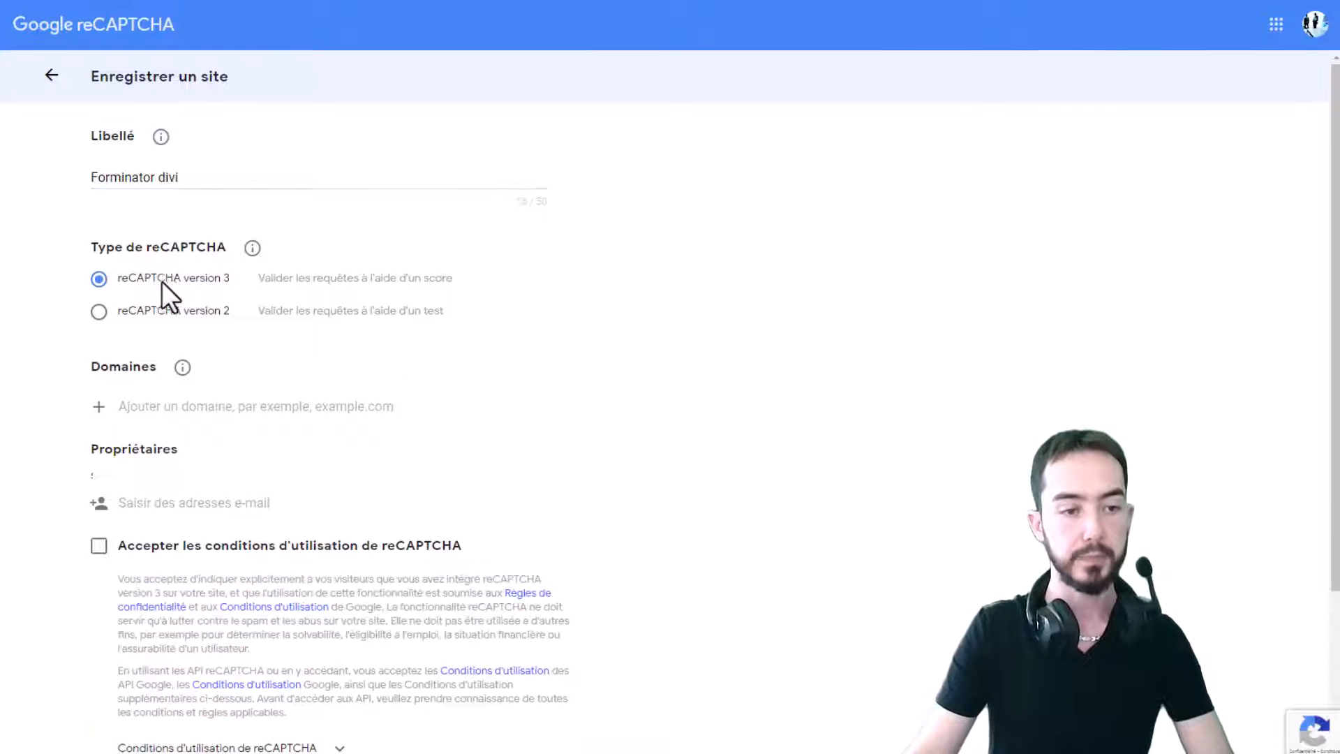
scroll(209, 342, down, 1)
click(180, 322)
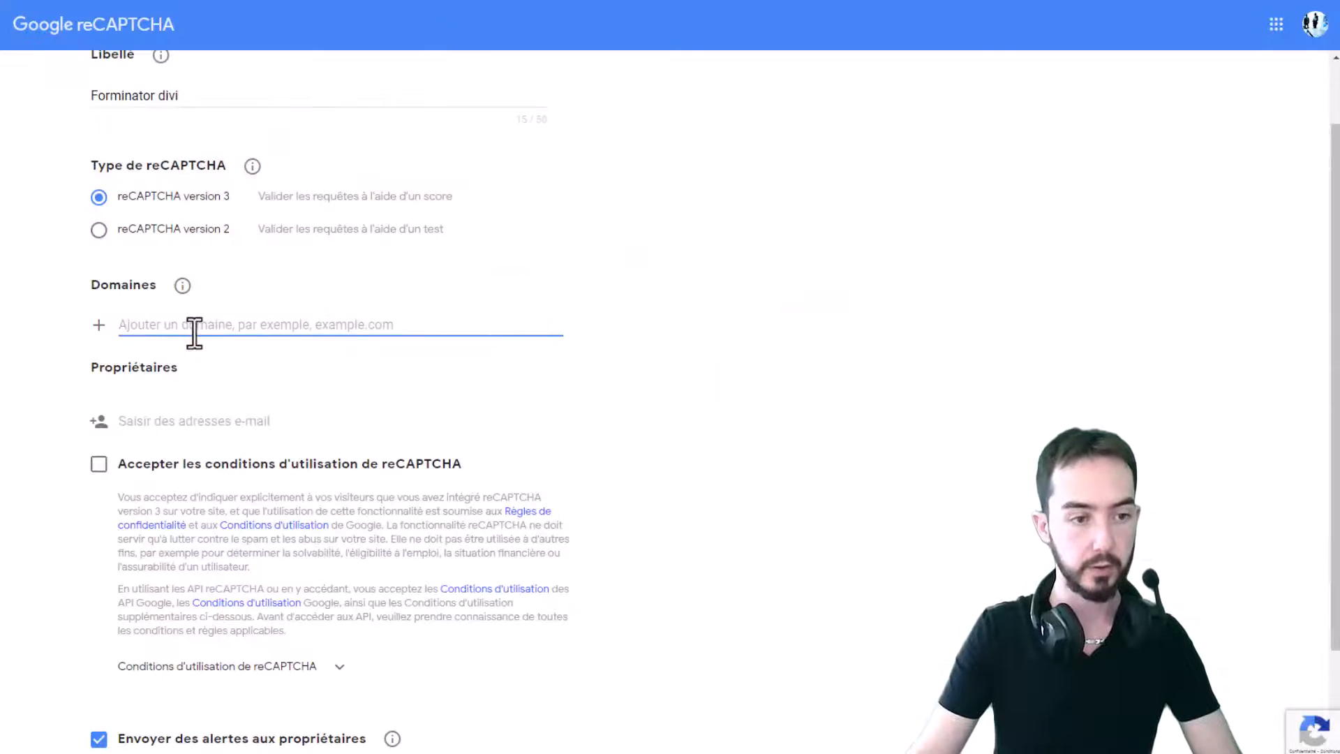
text(https://divi.mydevzone.eu/)
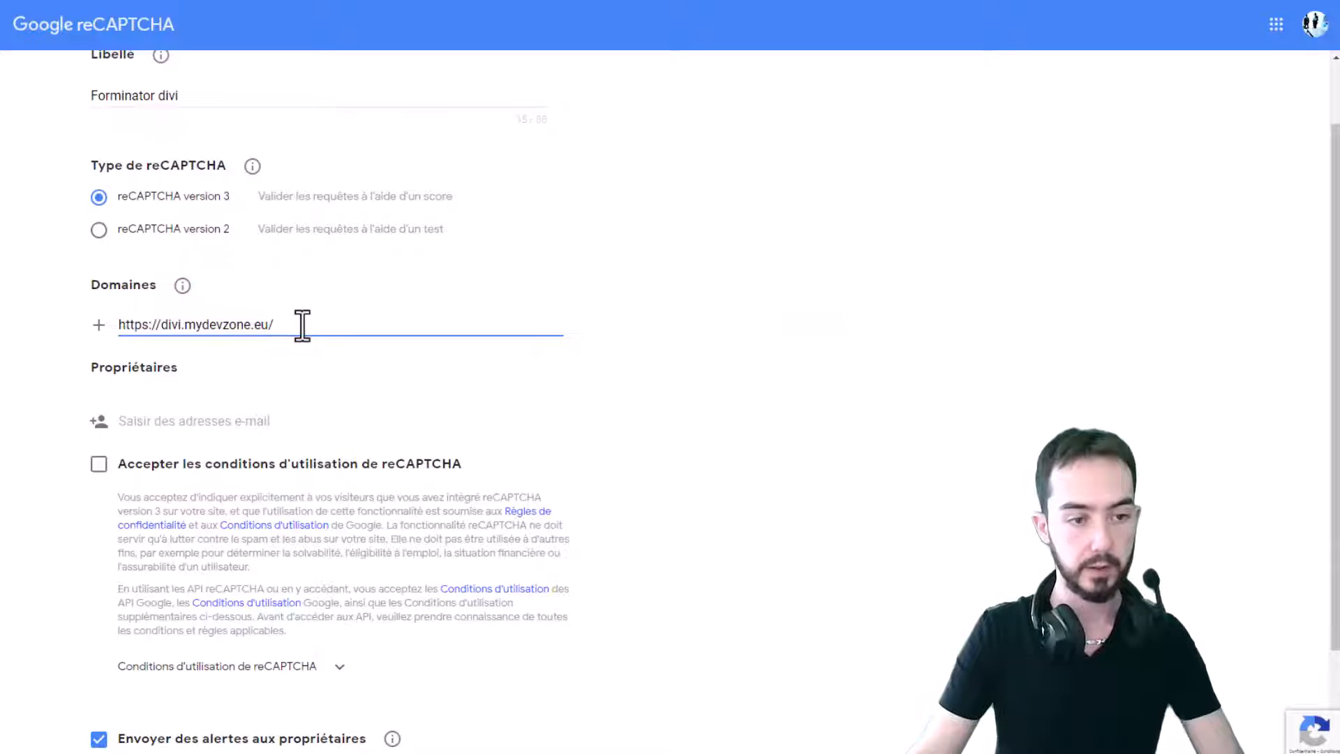
key(BackSpace)
drag(161, 325, 118, 326)
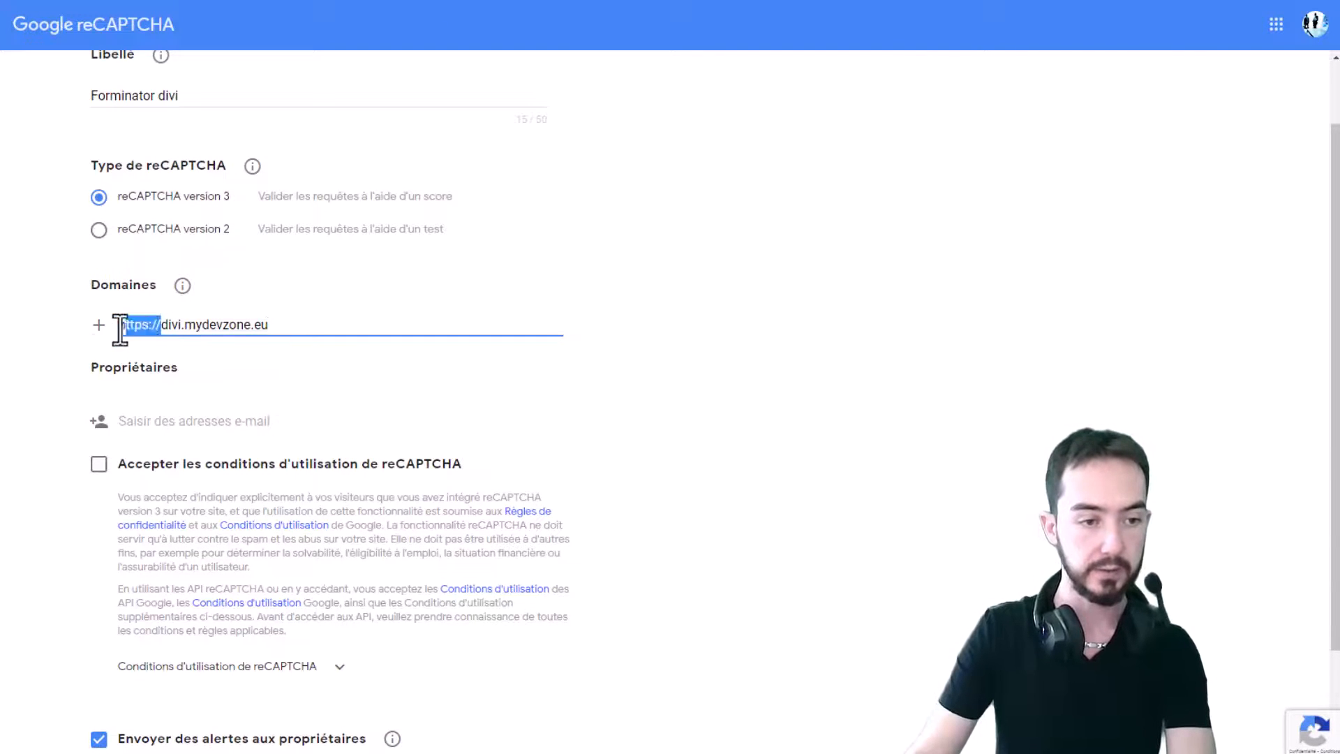
key(BackSpace)
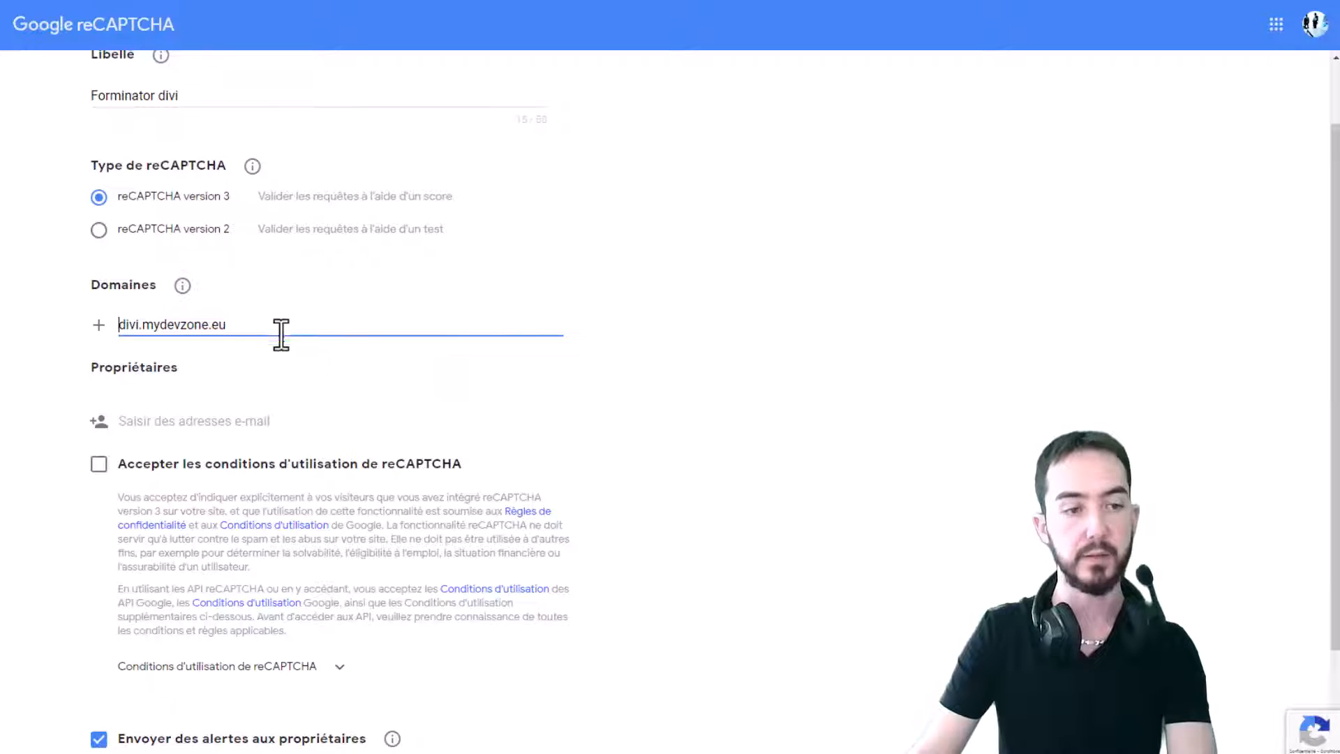
drag(235, 326, 99, 326)
click(228, 326)
click(256, 326)
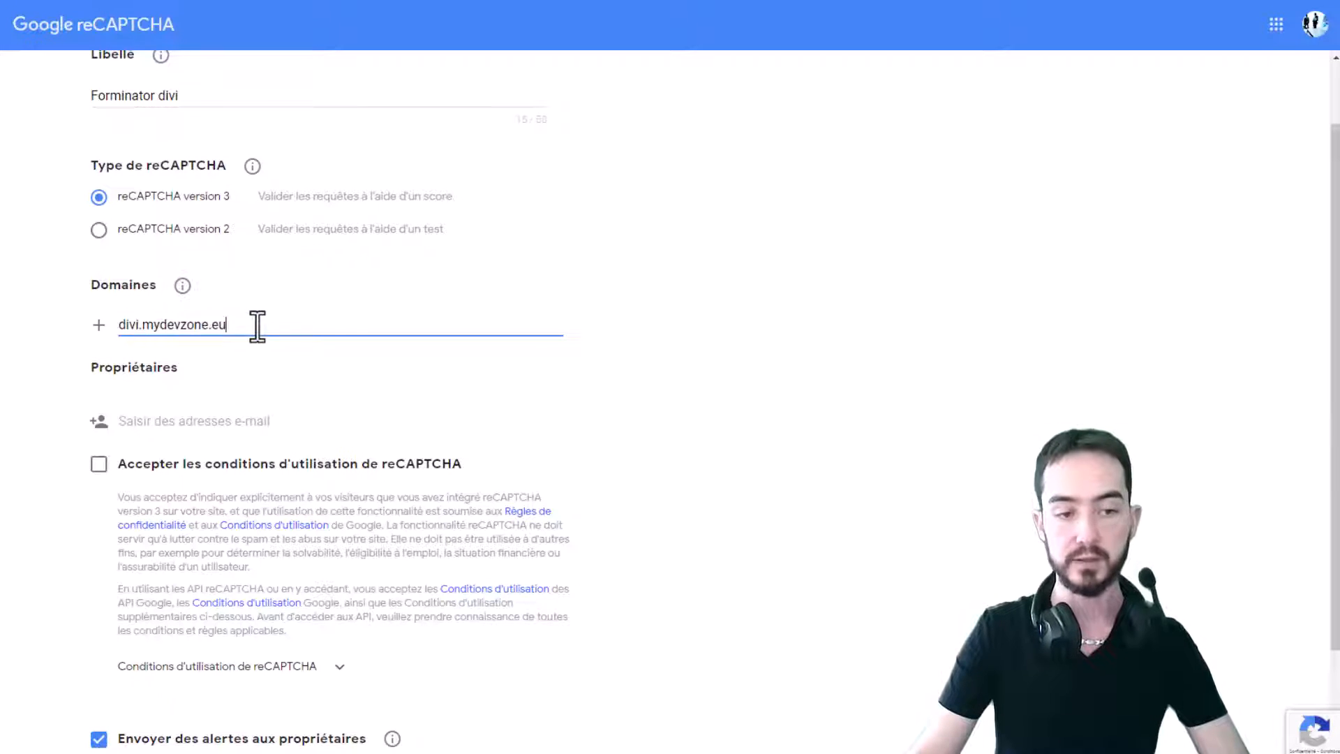
Step: Accept the reCAPTCHA terms of use and submit the site registration
click(100, 466)
scroll(391, 429, down, 2)
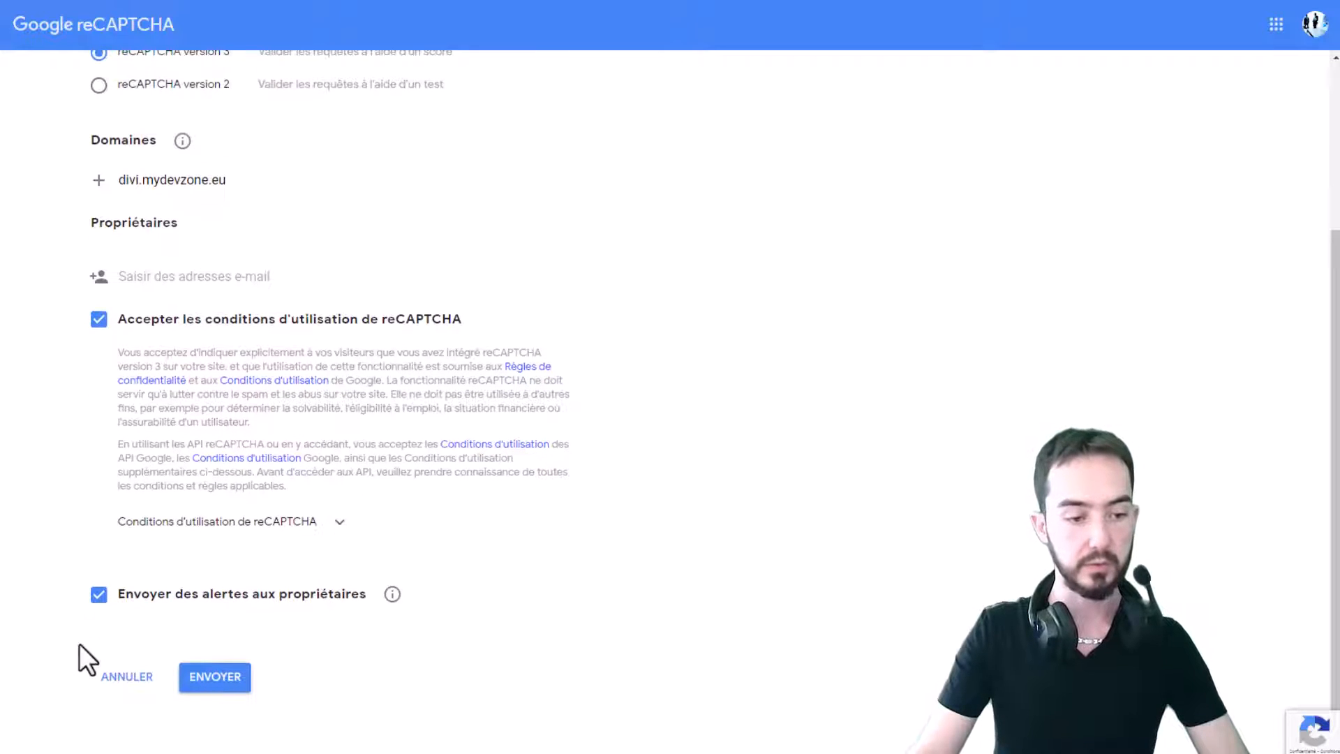
click(218, 681)
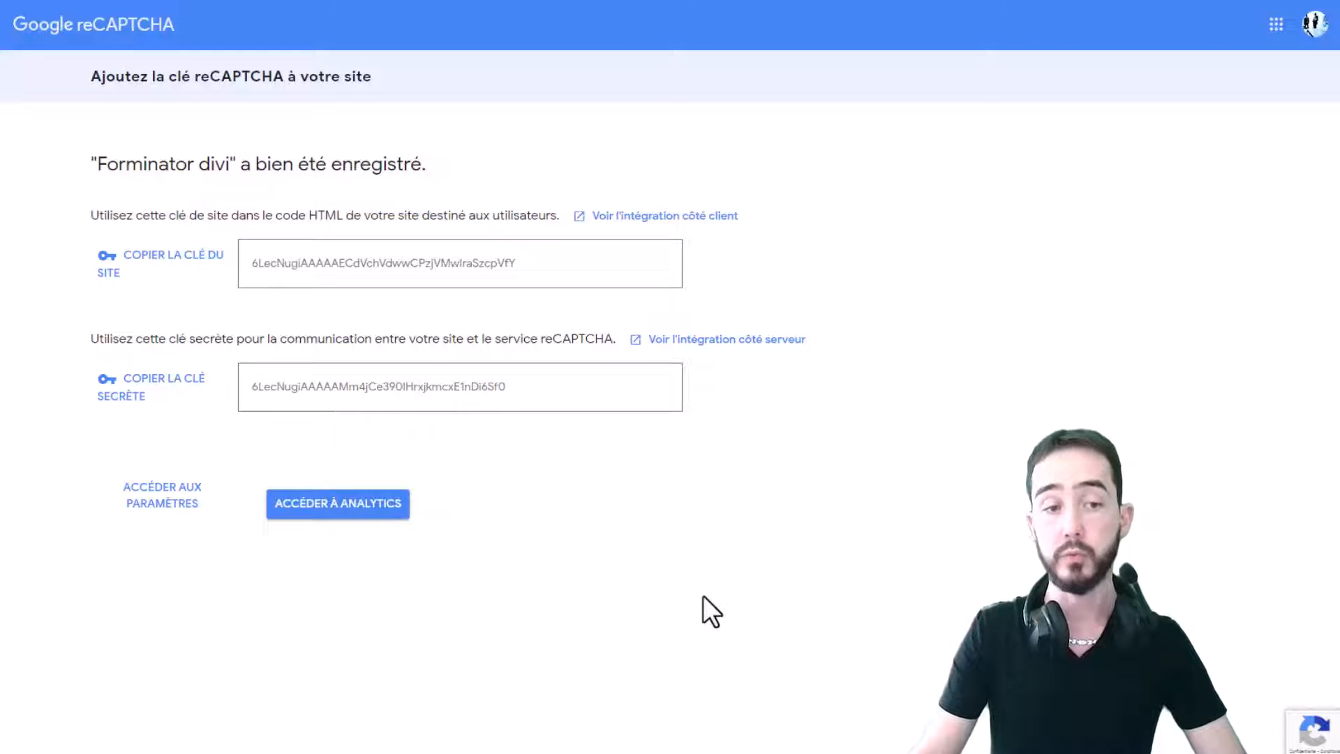
Step: Copy the generated site key and paste it into the reCaptcha v3 site key field in Forminator's settings
click(142, 280)
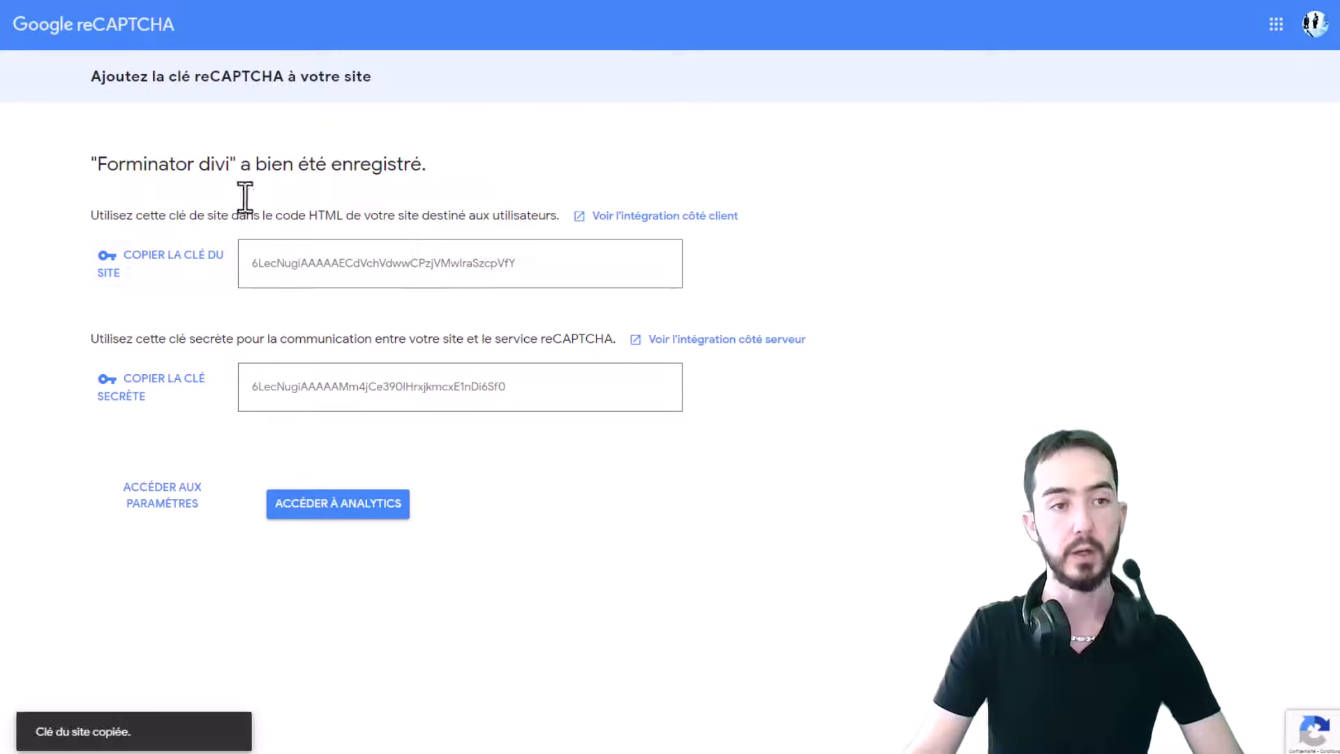
key(alt+Tab)
click(664, 423)
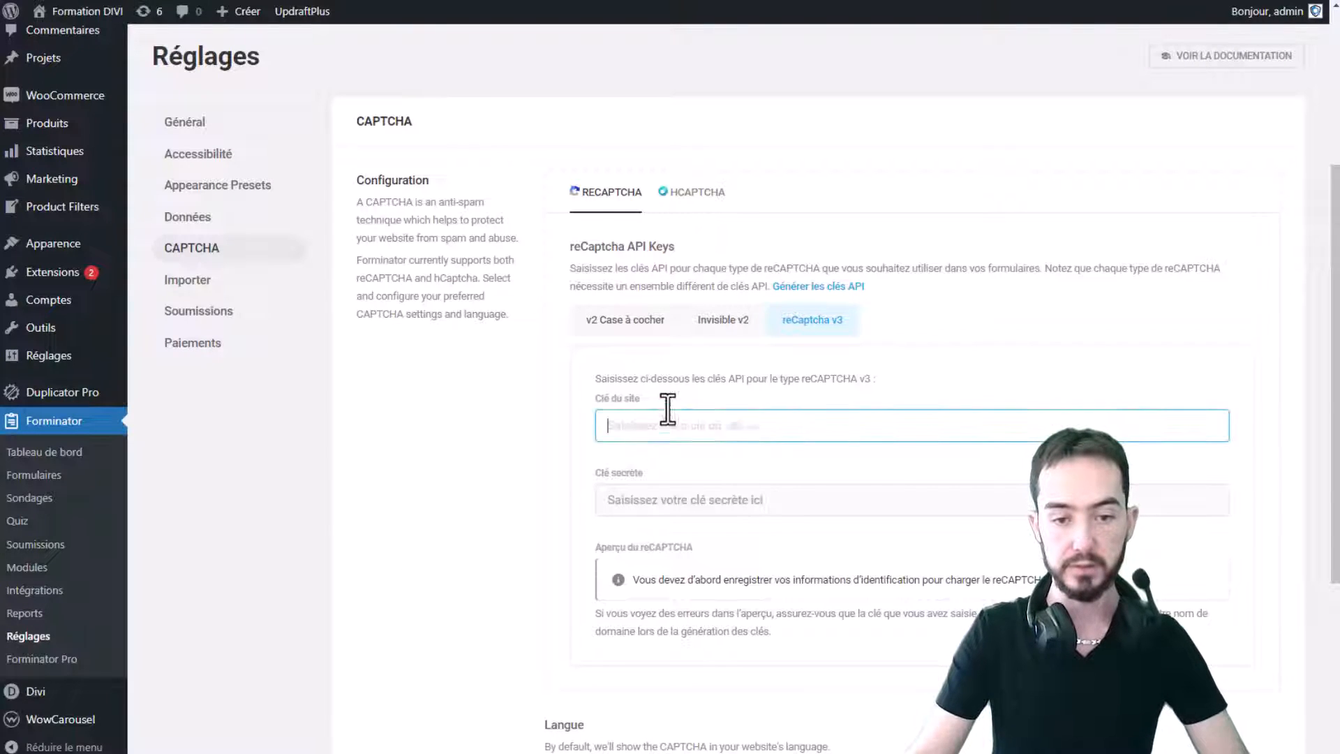
key(ctrl+v)
Step: Copy the generated secret key into Forminator's reCaptcha v3 secret key field and save the settings
key(alt+Tab)
click(189, 399)
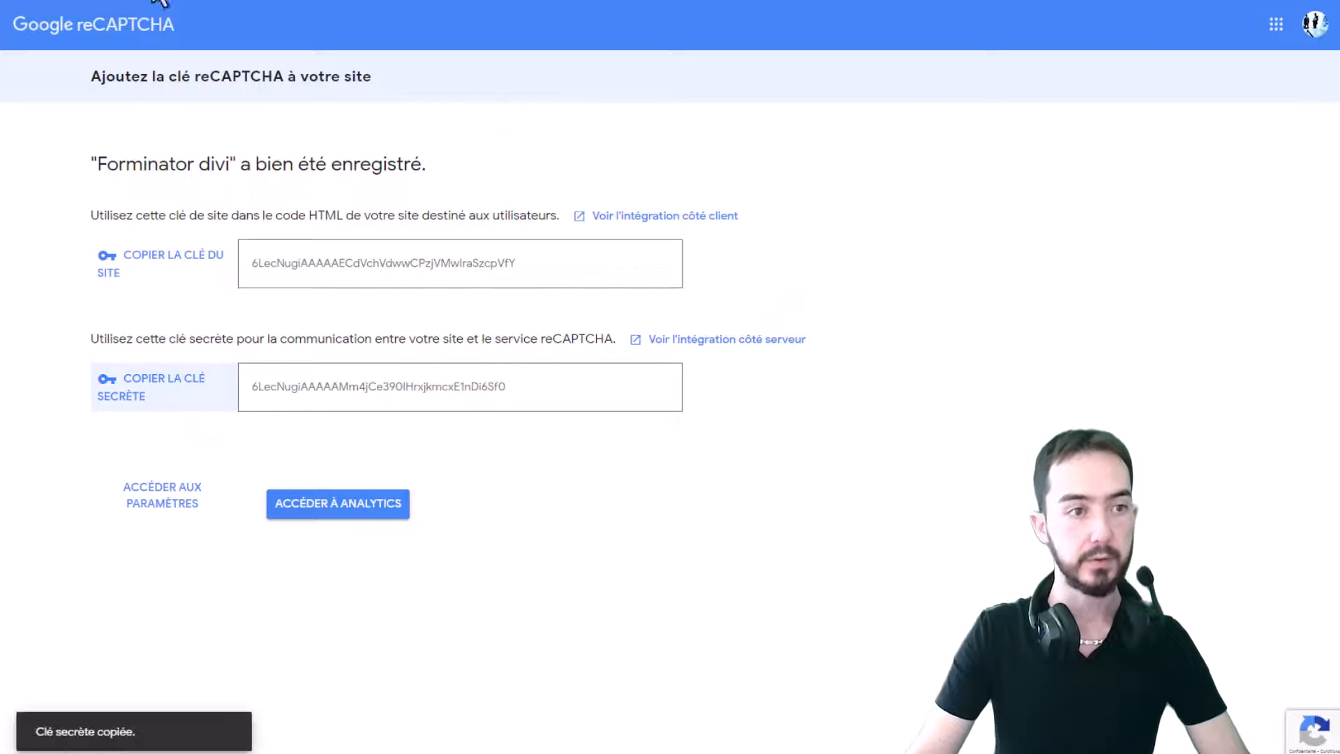
key(alt+Tab)
click(731, 514)
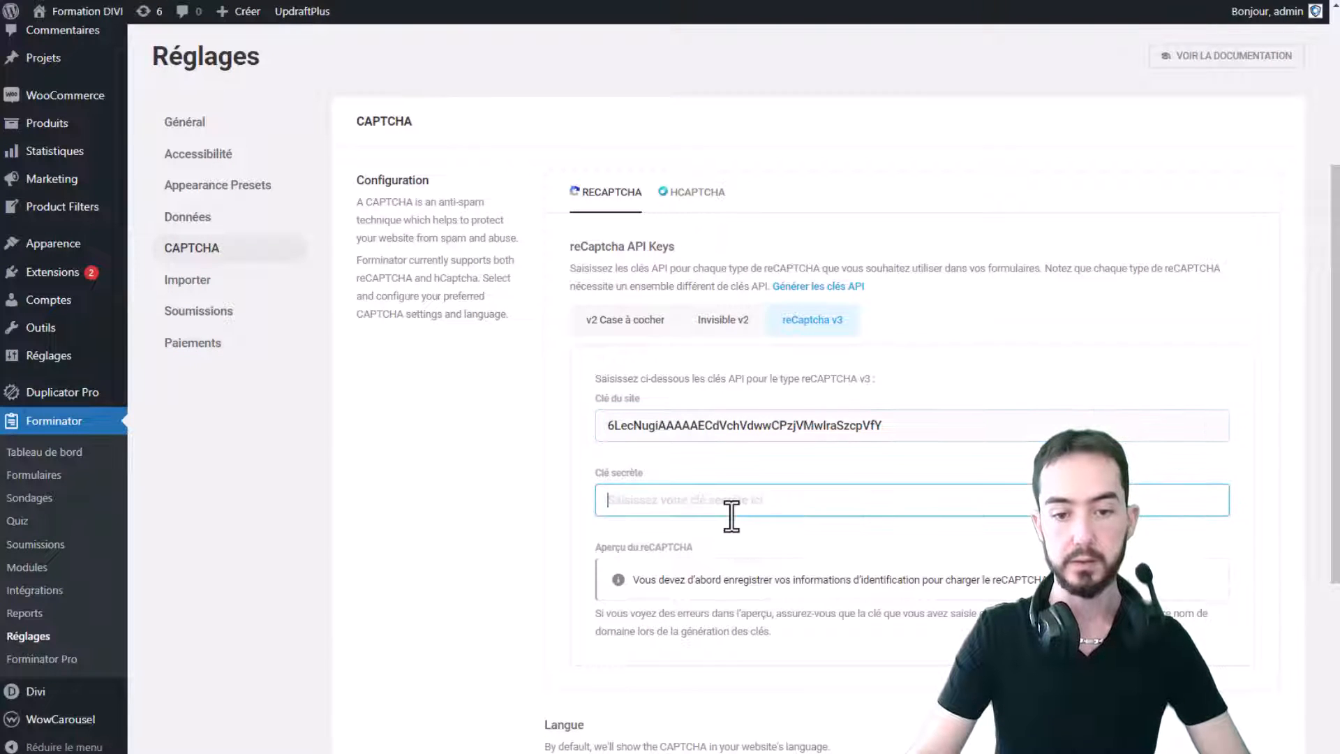
key(ctrl+v)
scroll(731, 517, down, 2)
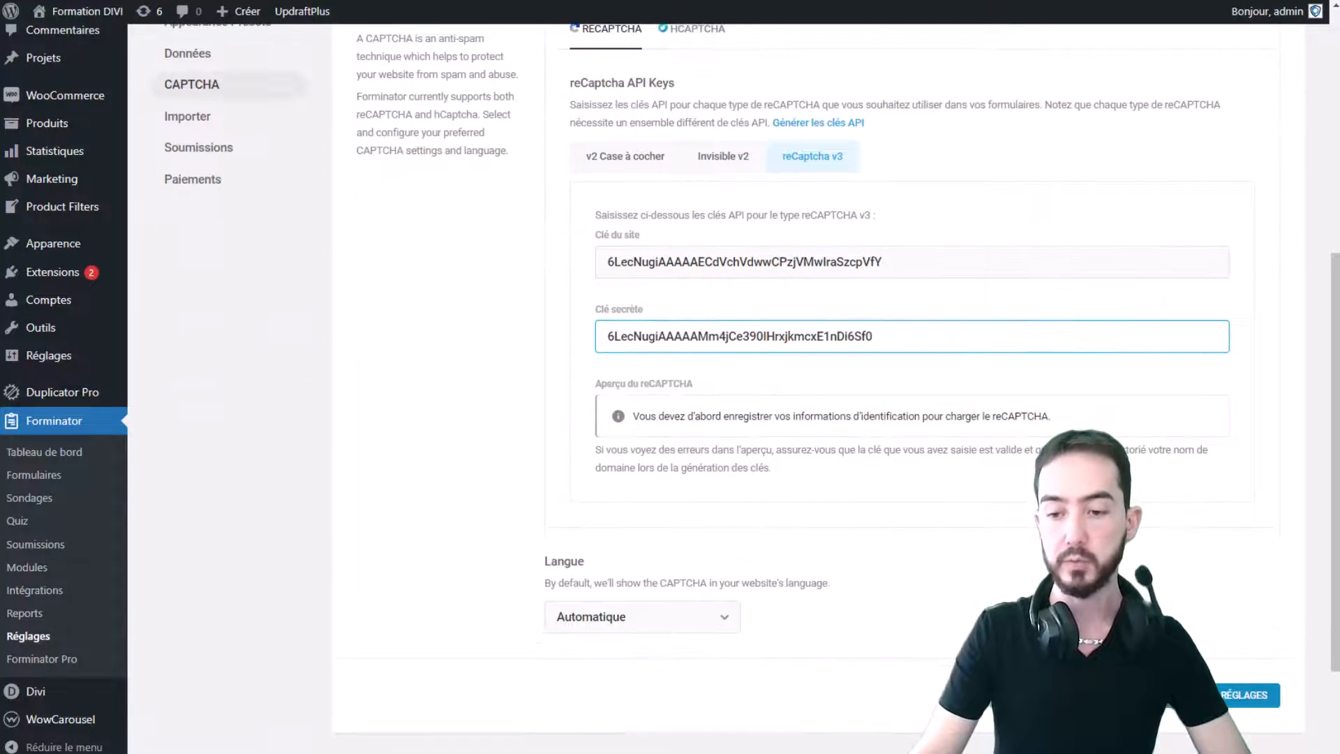
click(1250, 695)
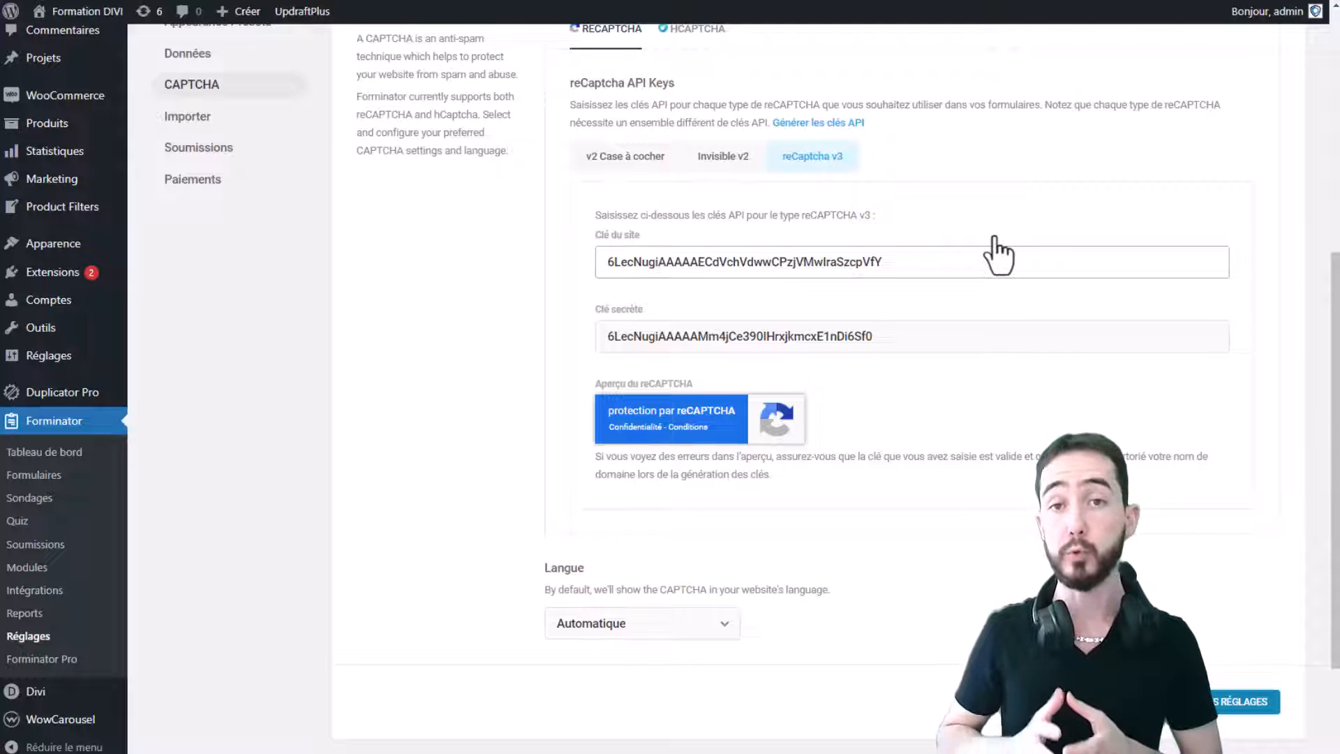
Step: Open the form named Form Contact for editing from the Forminator dashboard's list of forms
click(60, 462)
scroll(295, 463, down, 5)
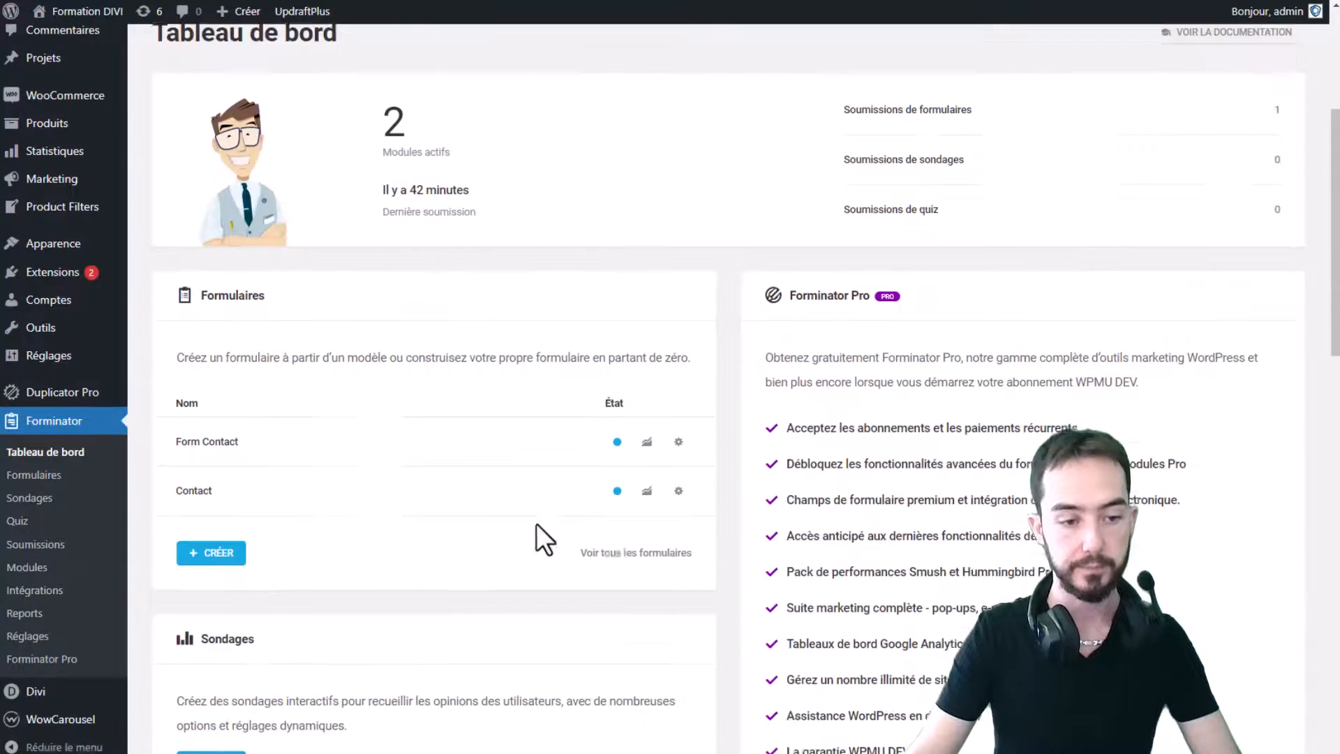
drag(241, 423, 176, 433)
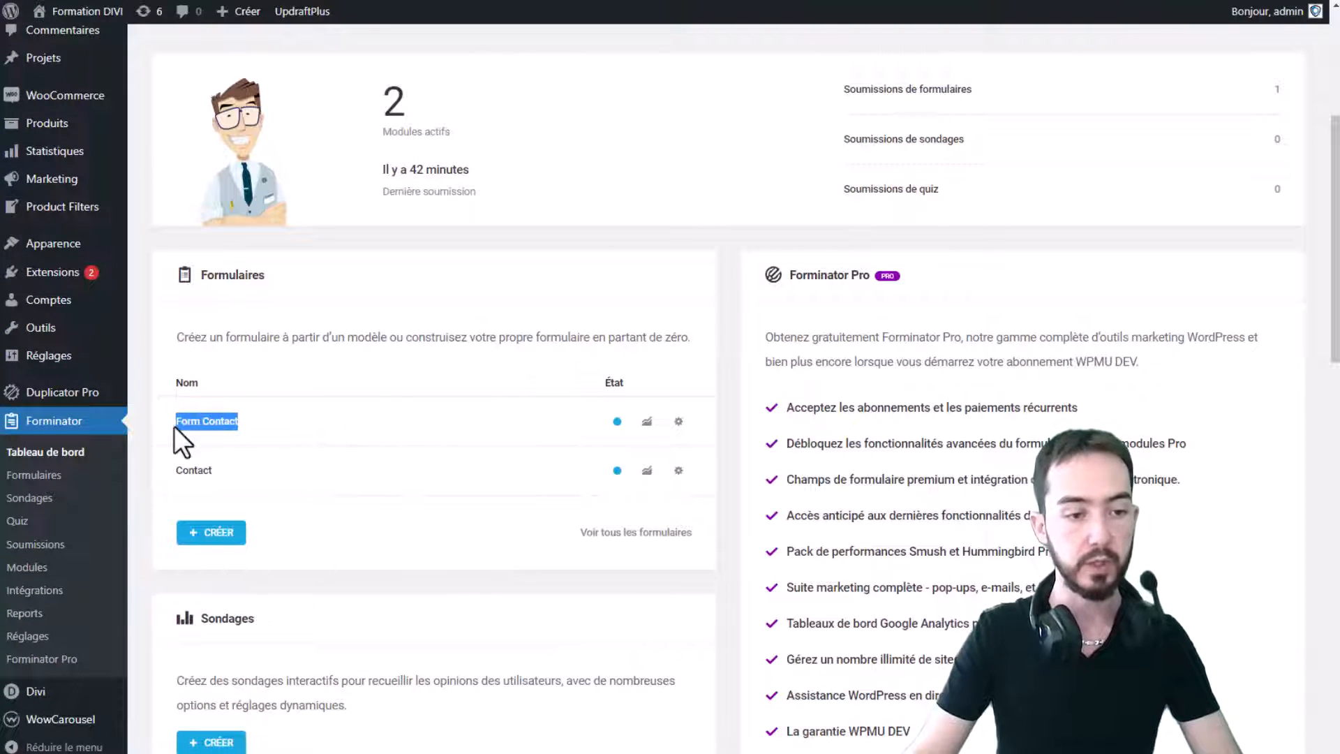
click(723, 438)
click(678, 421)
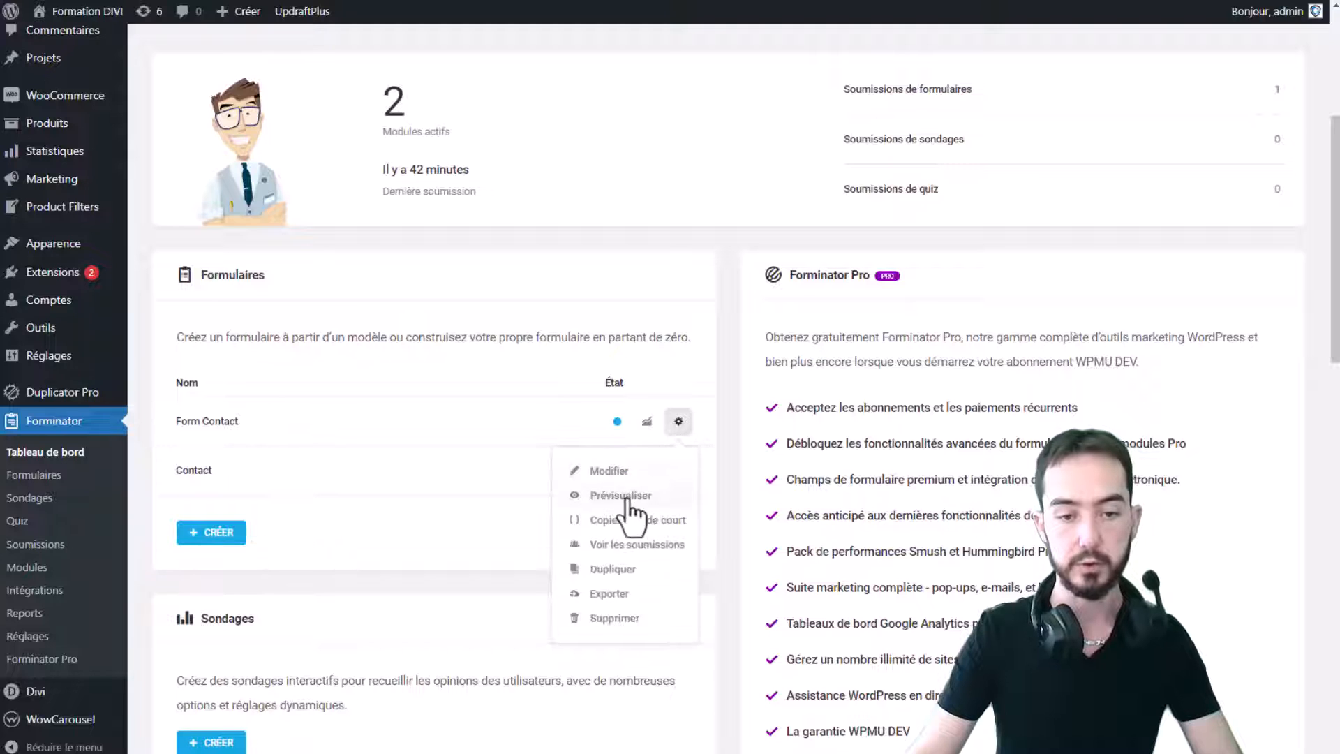
click(601, 472)
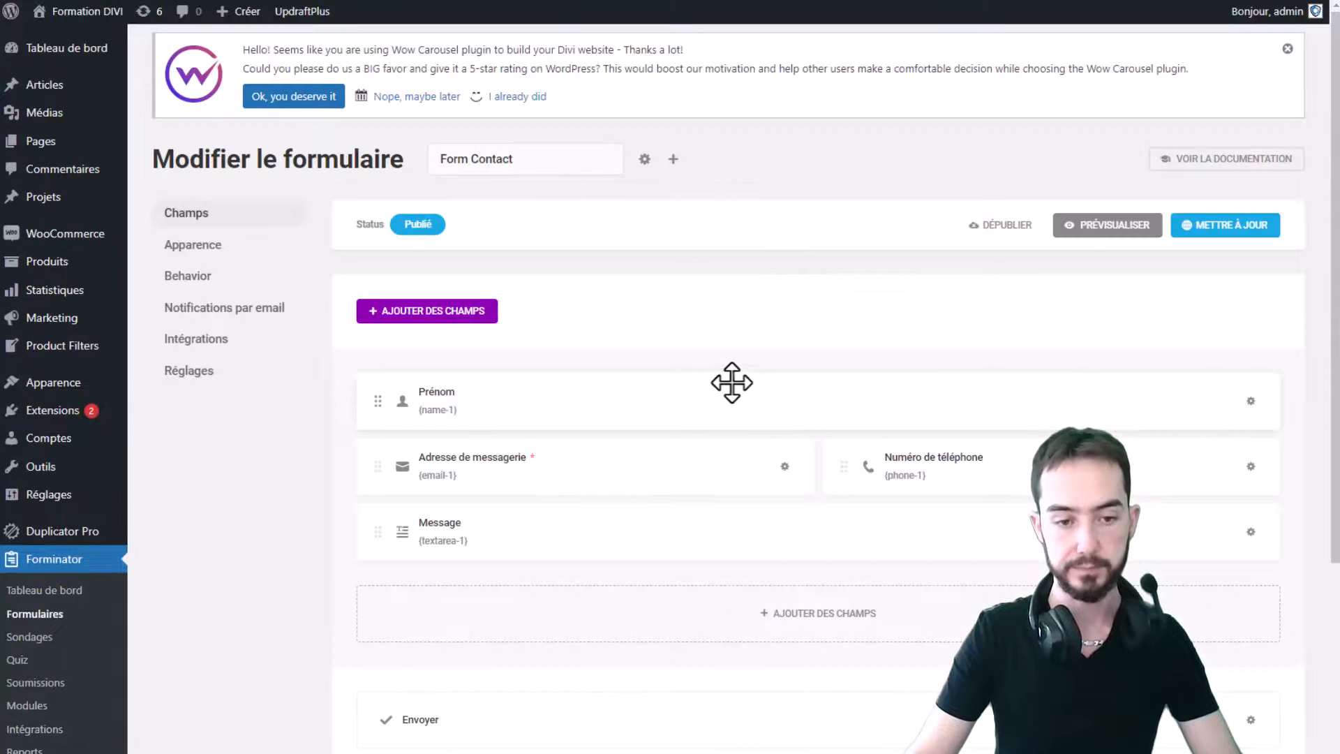
Step: Insert a Captcha field at the end of the contact form, below the Message field
scroll(789, 419, down, 3)
click(754, 386)
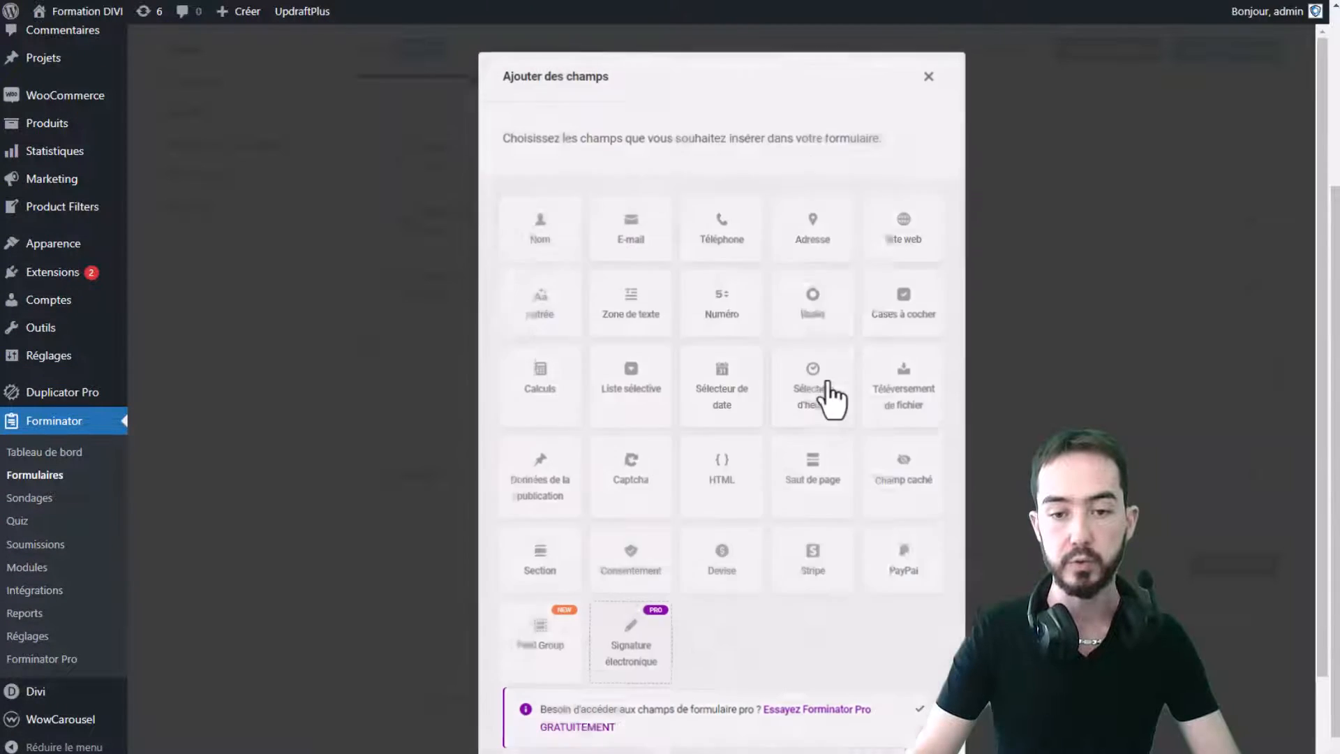
click(641, 502)
scroll(789, 545, down, 2)
click(880, 712)
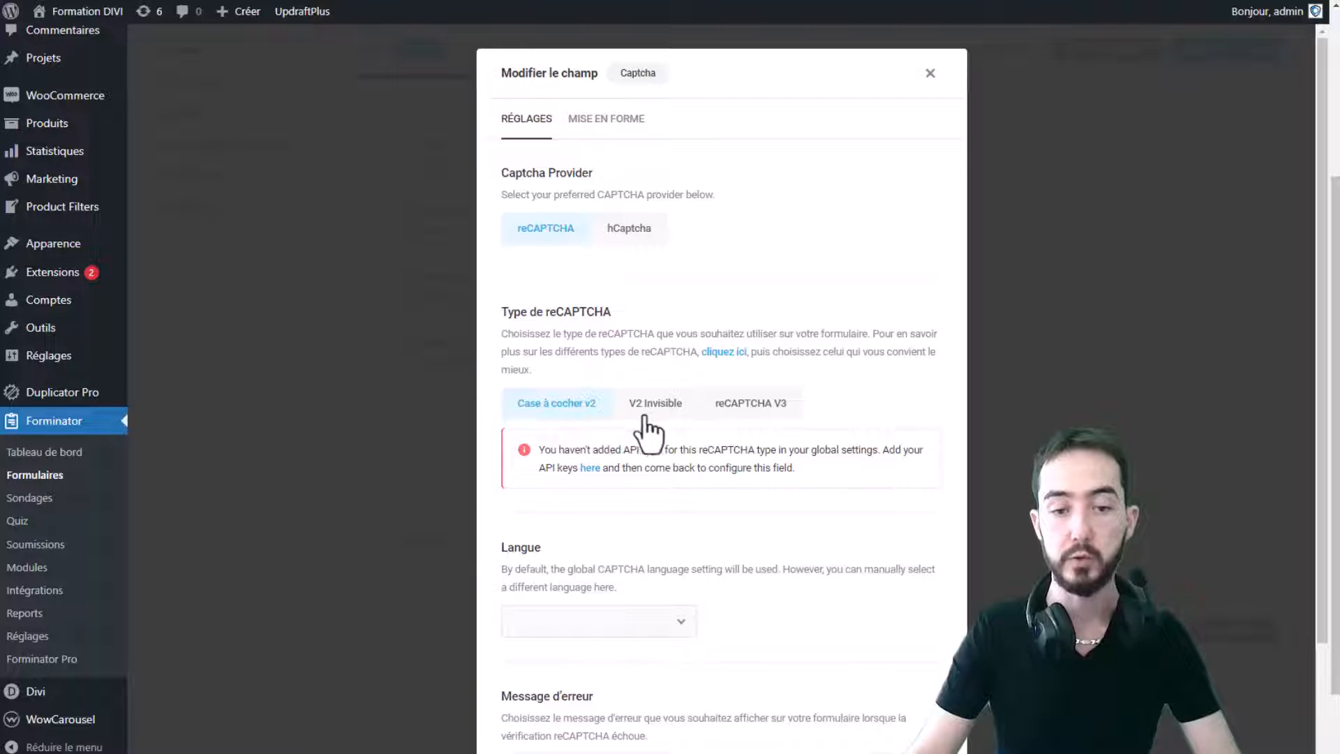
Step: Check the notices for the v2 checkbox and V2 Invisible types, and set the Captcha field's type to reCAPTCHA V3
drag(588, 455, 748, 459)
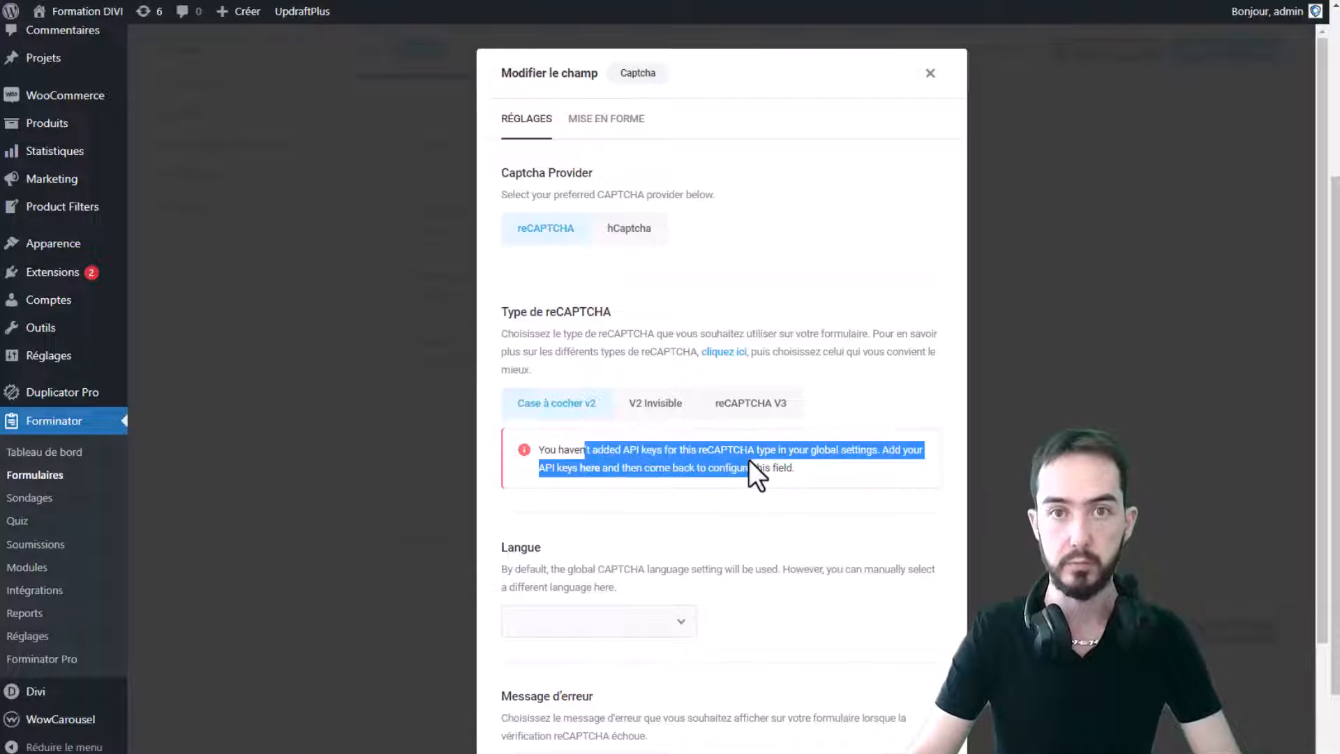
click(748, 459)
click(641, 406)
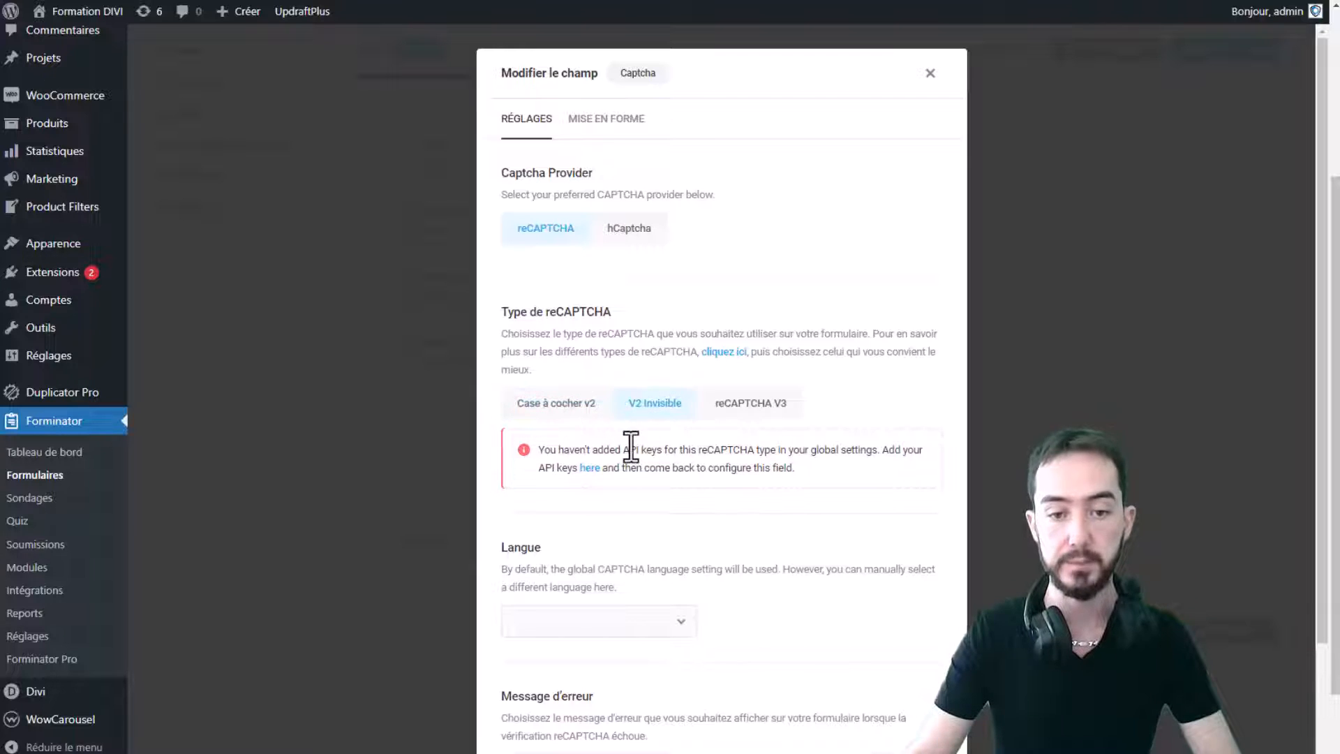
drag(629, 450, 728, 480)
click(756, 404)
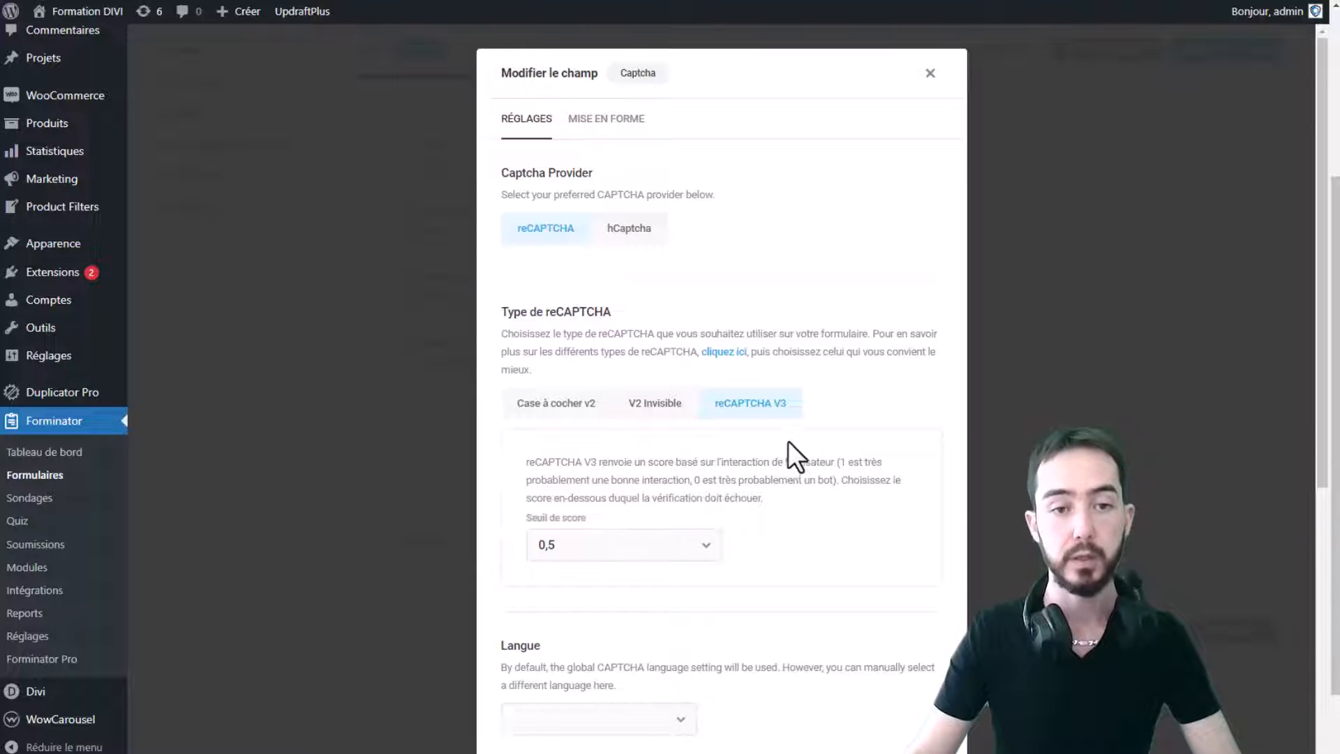
Step: Set the reCAPTCHA badge position to inline in the form (En ligne dans le formulaire) and apply the field settings
scroll(789, 441, down, 2)
scroll(725, 352, down, 5)
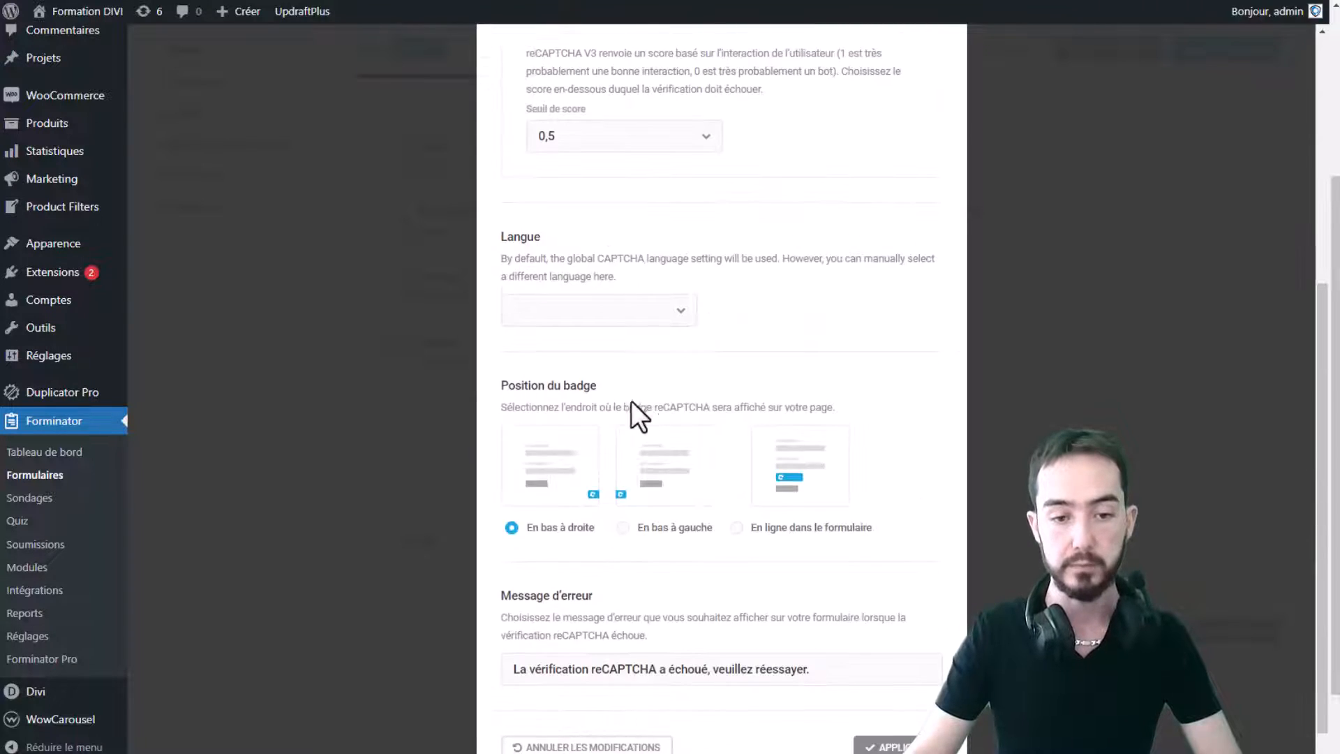
scroll(631, 400, down, 1)
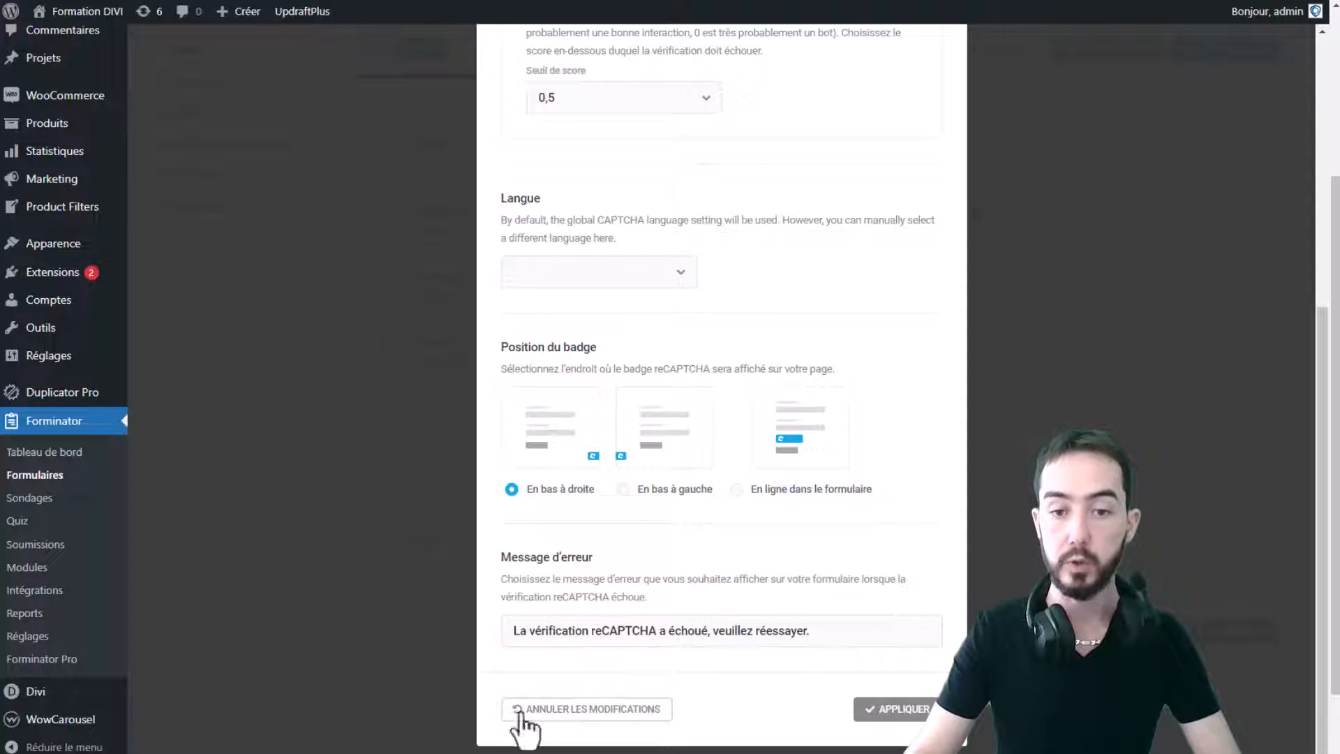
click(794, 462)
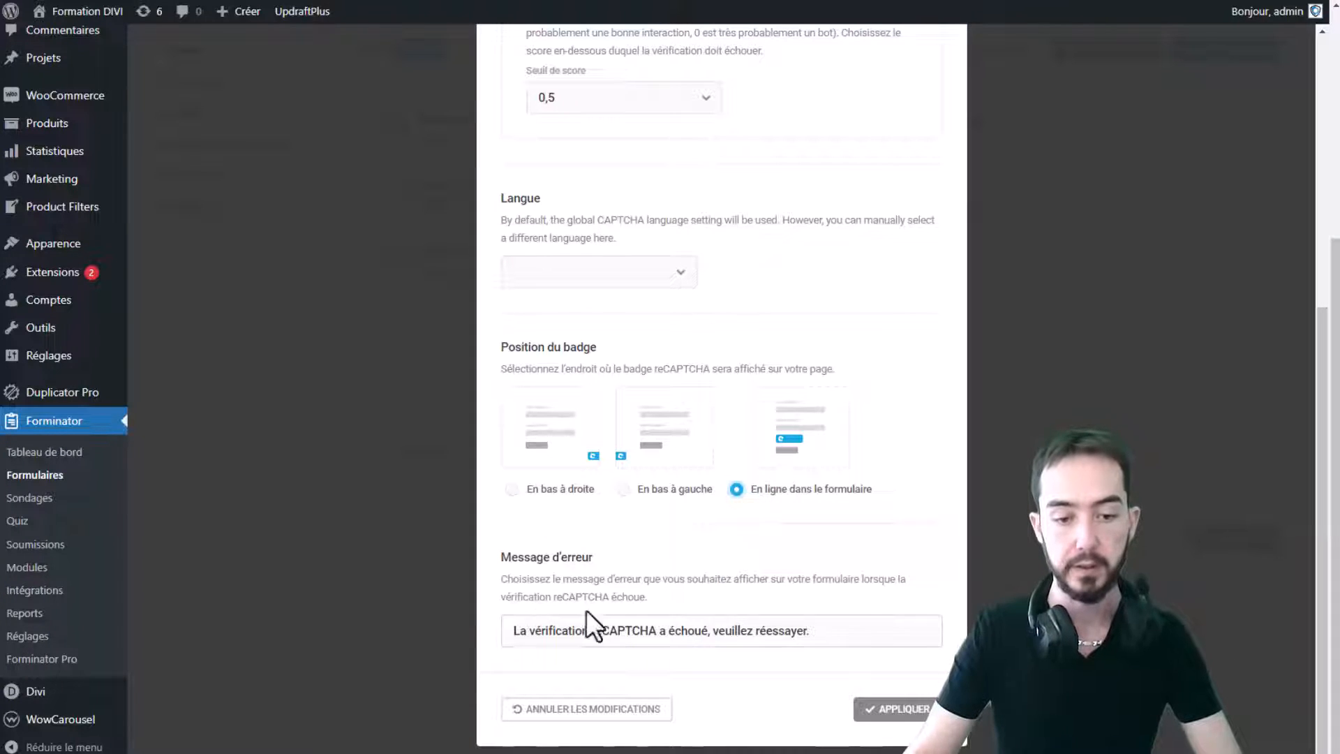
click(897, 709)
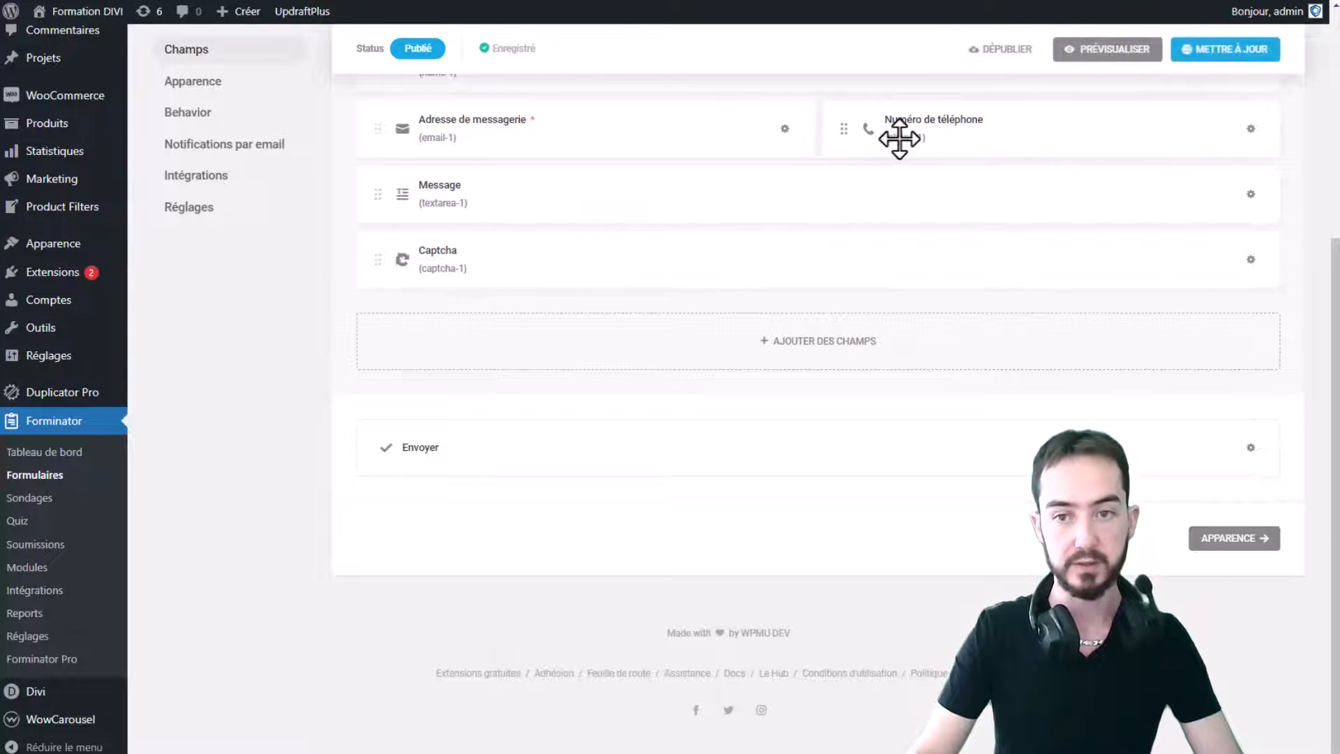
Step: Check the reCAPTCHA badge above the send button of the contact form on the site's contact page
key(ctrl+Tab)
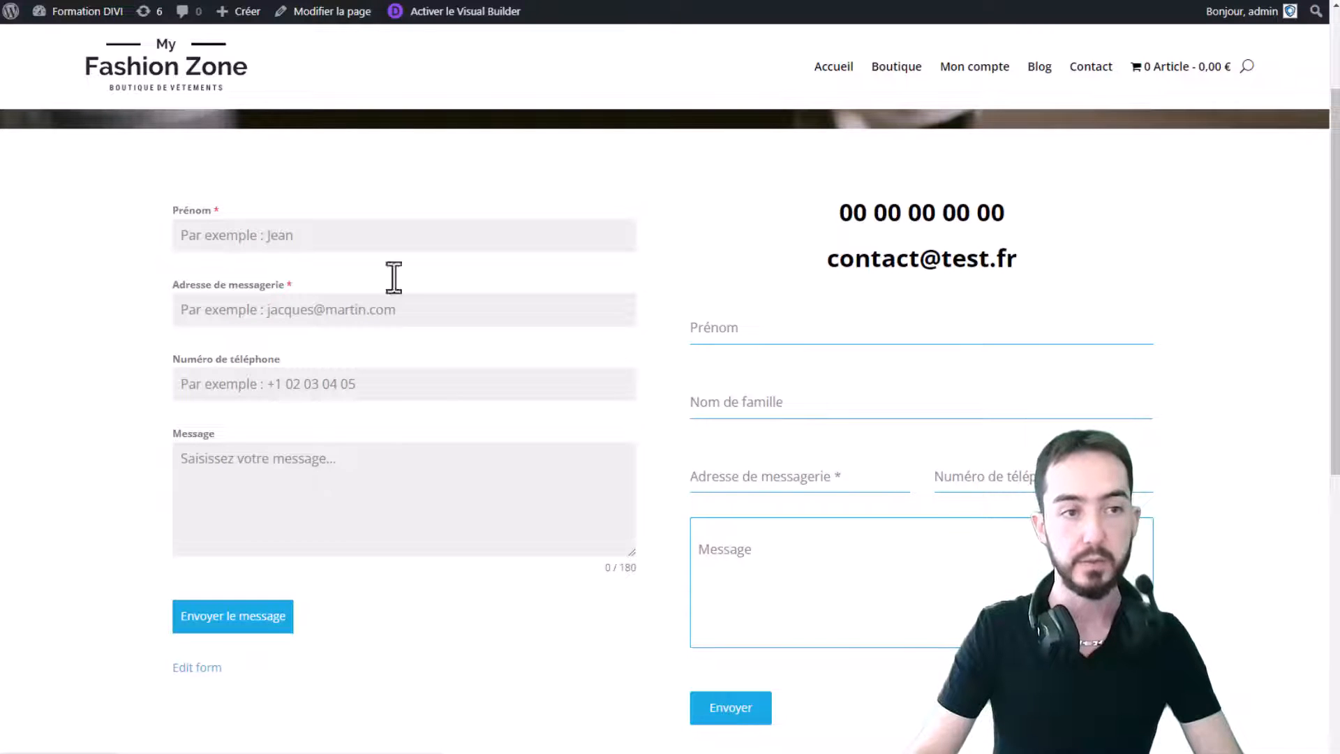
scroll(1061, 340, down, 2)
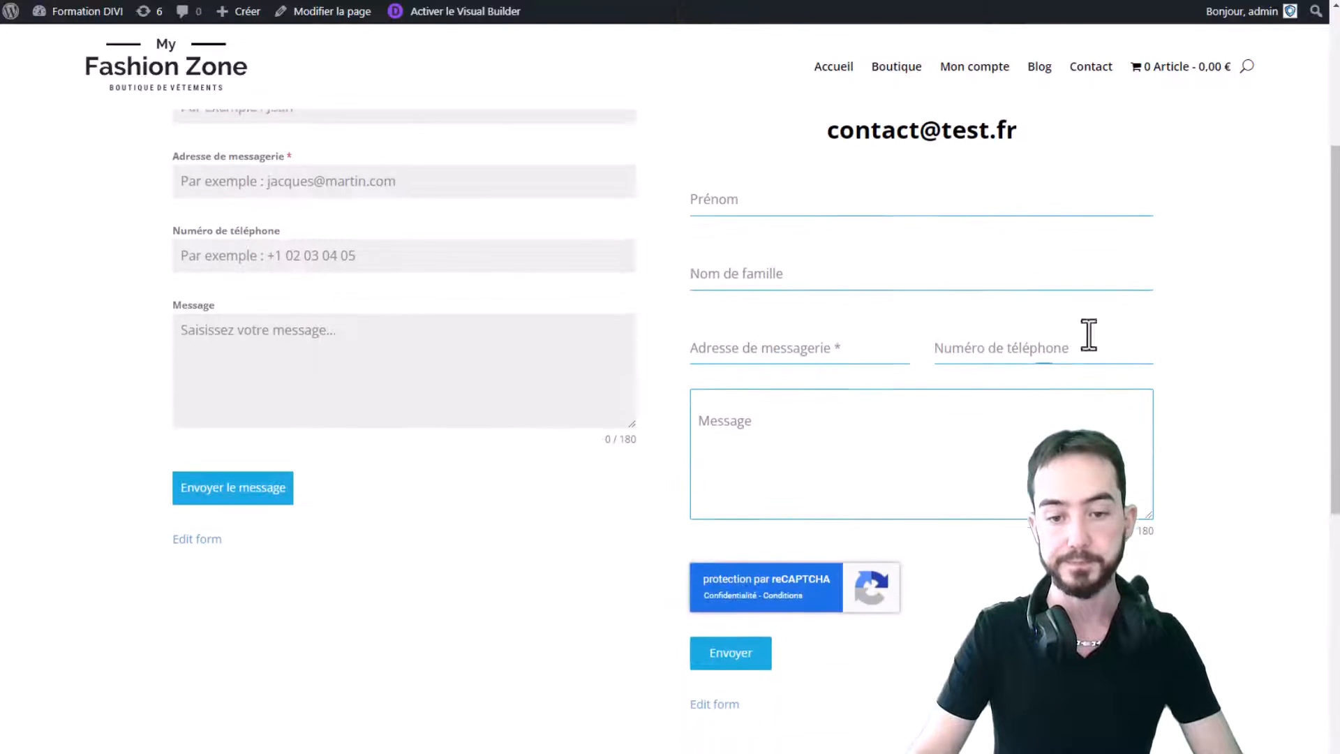
click(802, 200)
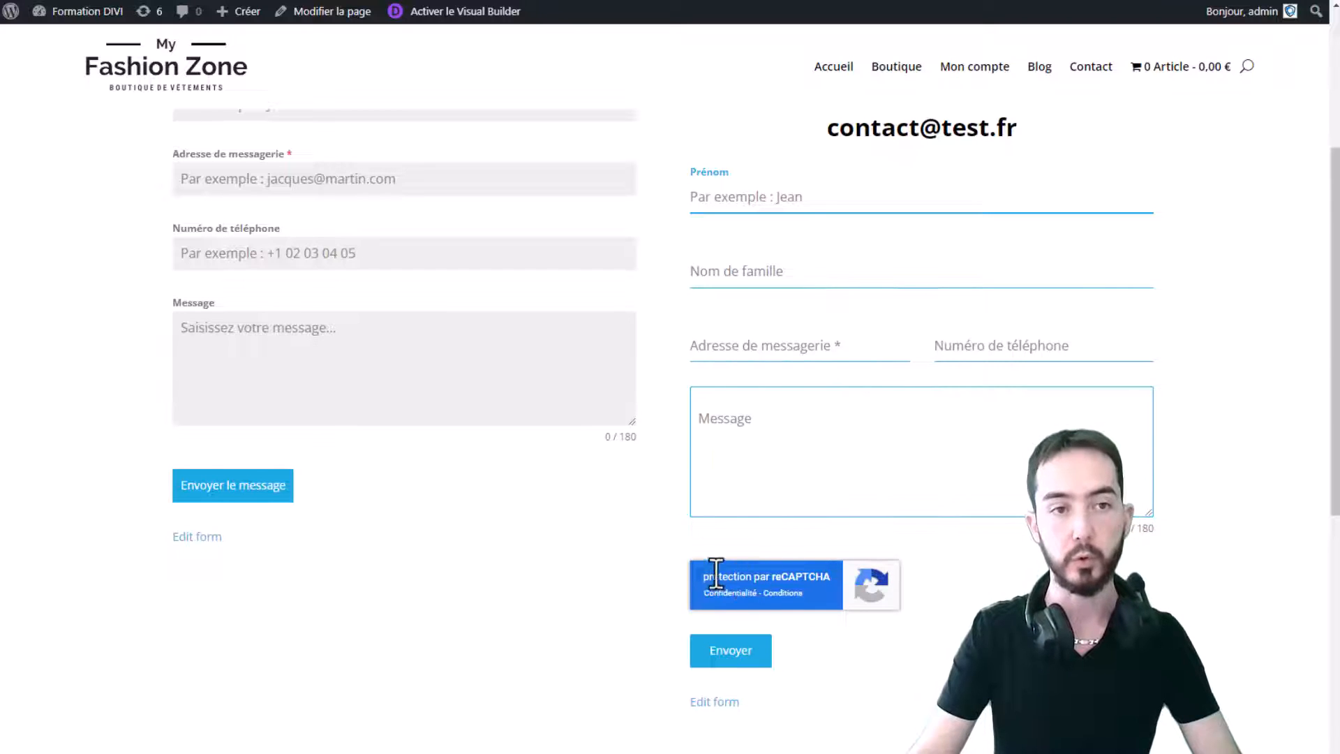
Step: Return to the form editor and examine the Captcha field's score threshold options, closing the field settings without changes
click(150, 1)
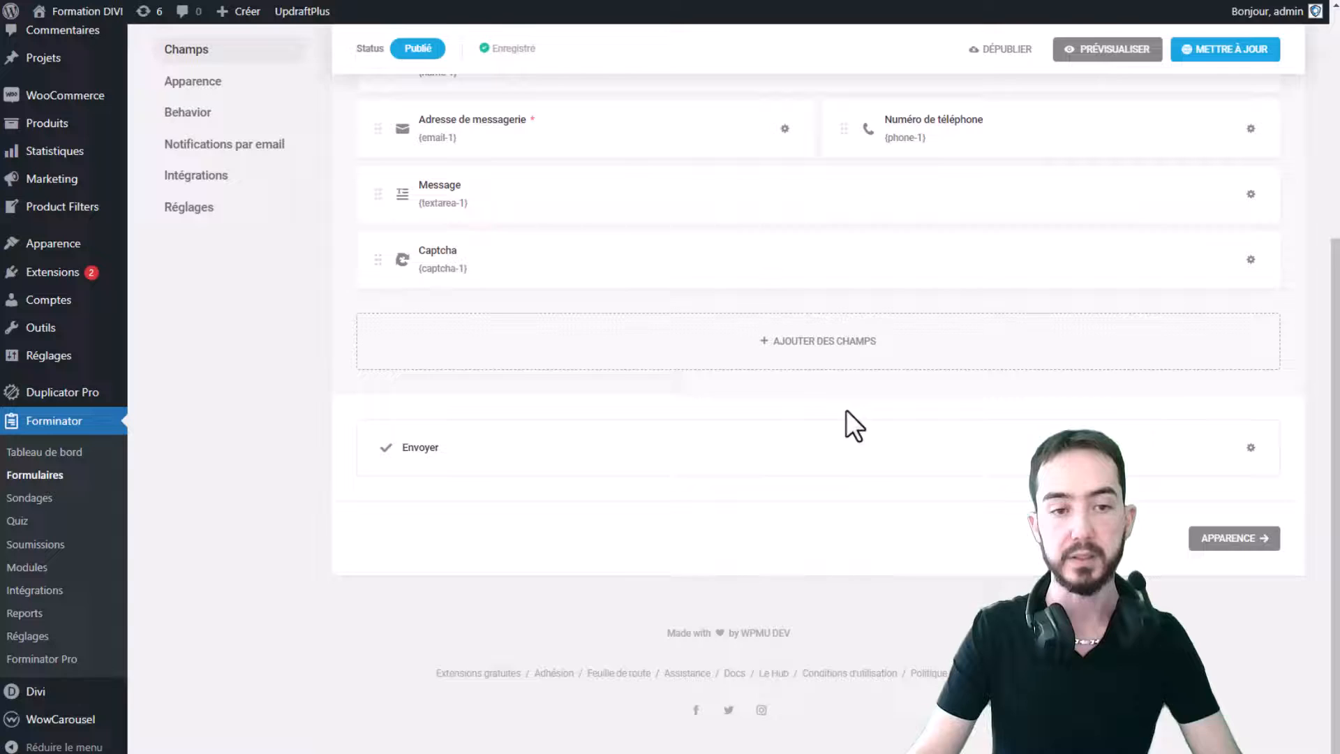
click(649, 263)
click(642, 551)
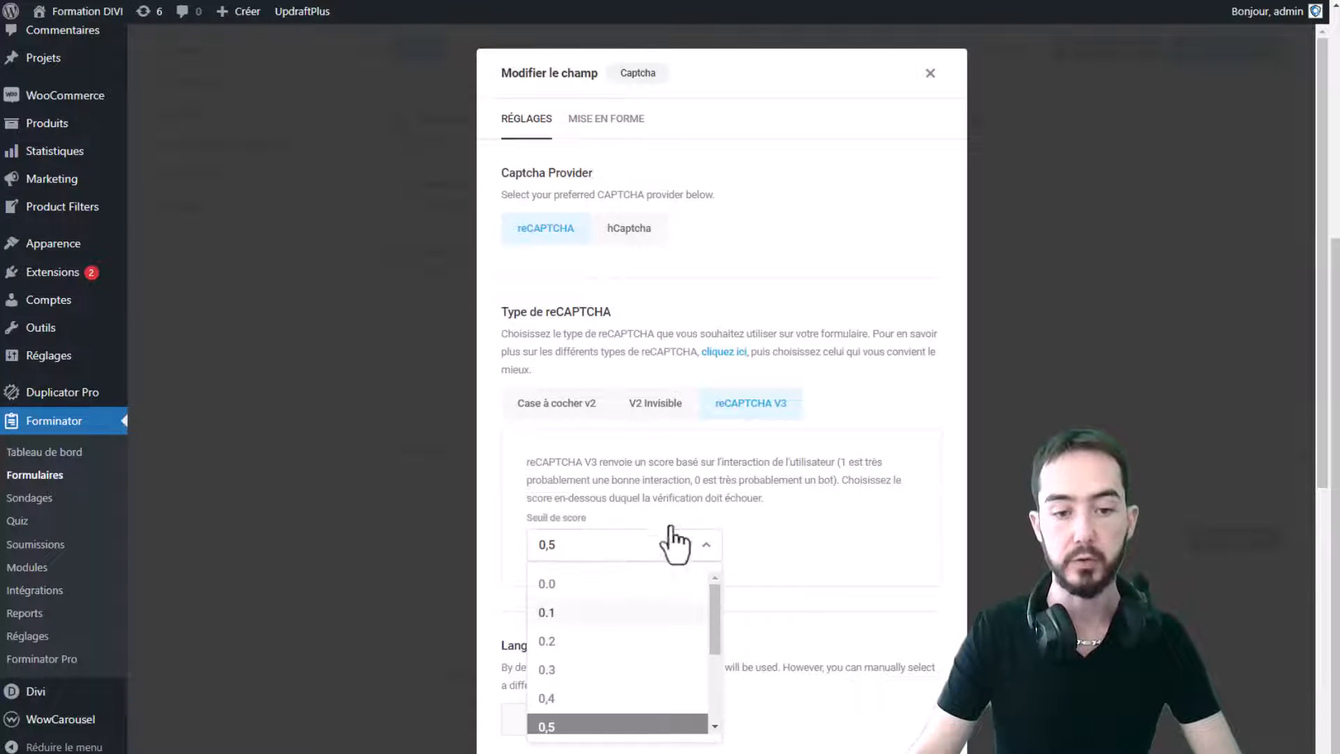
click(709, 545)
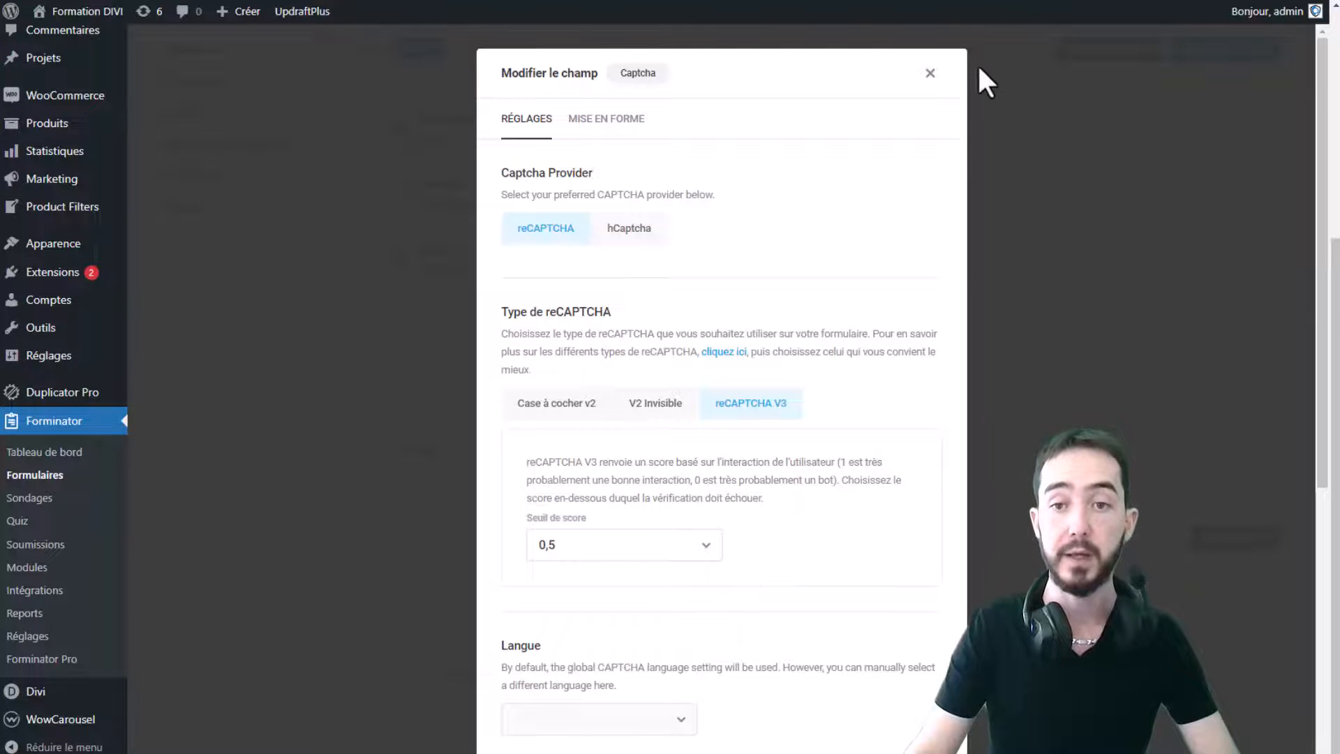
click(929, 73)
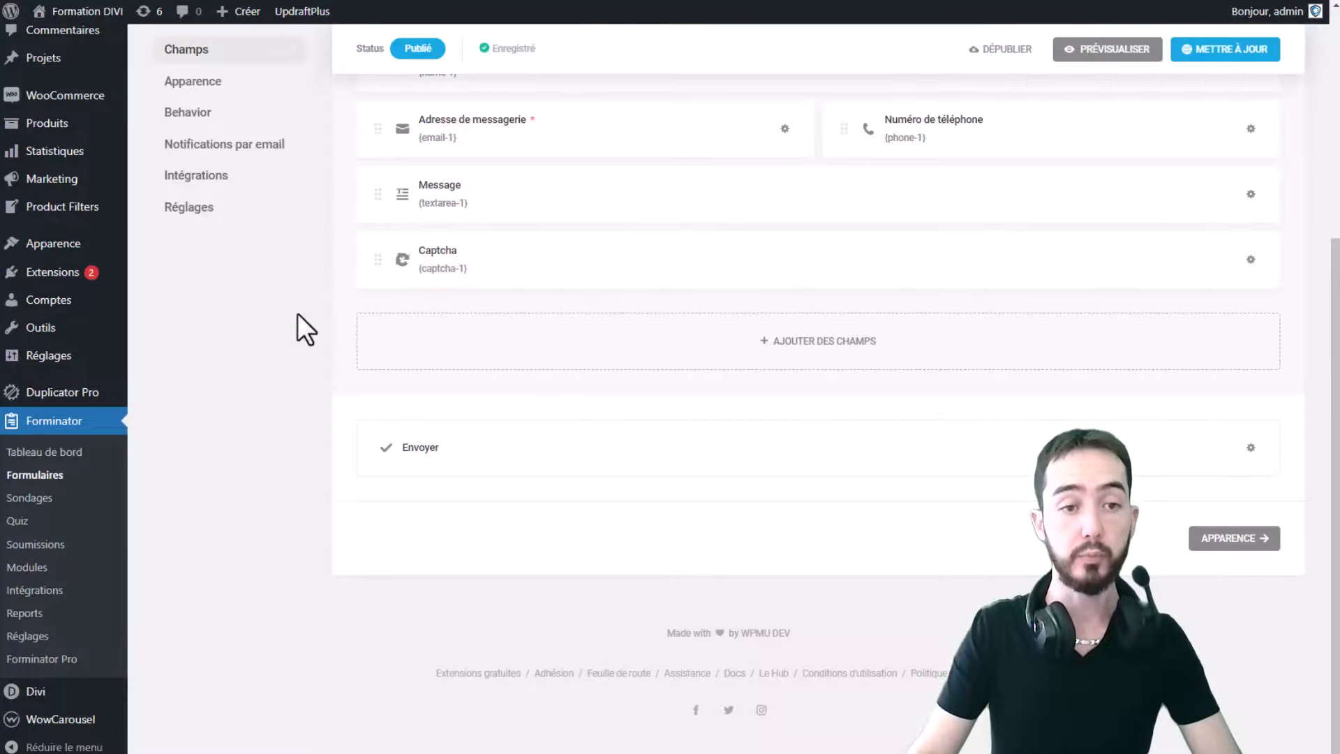